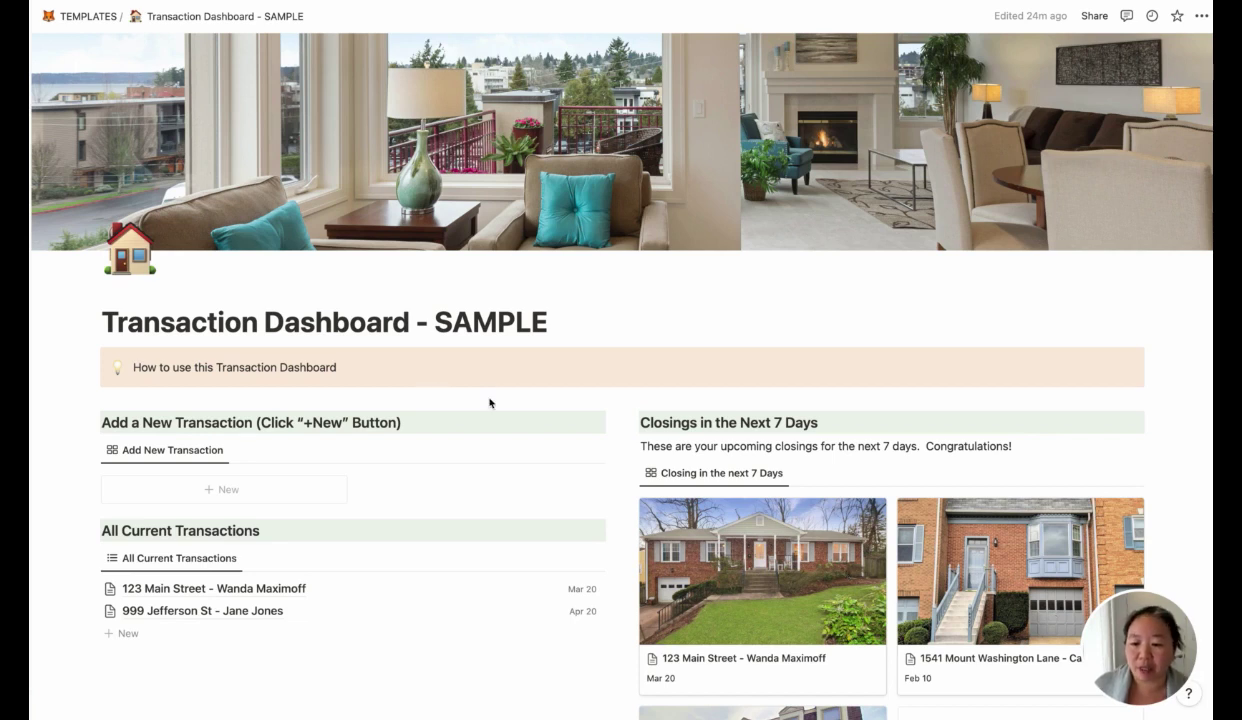
Add a new transaction to the dashboard and title it with the property's street address and the client's name.
{"action": "scroll", "coordinate": [489, 402], "scroll_direction": "down", "scroll_amount": 3}
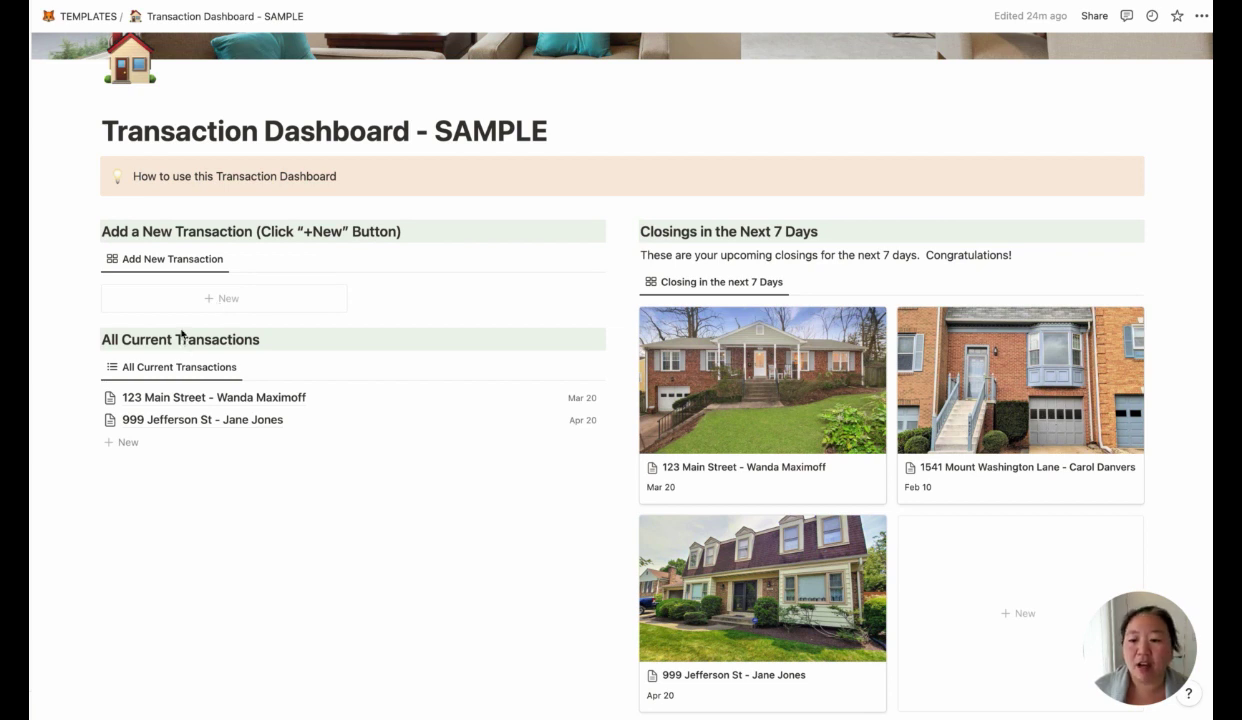
{"action": "left_click", "coordinate": [230, 301]}
{"action": "left_click", "coordinate": [229, 297]}
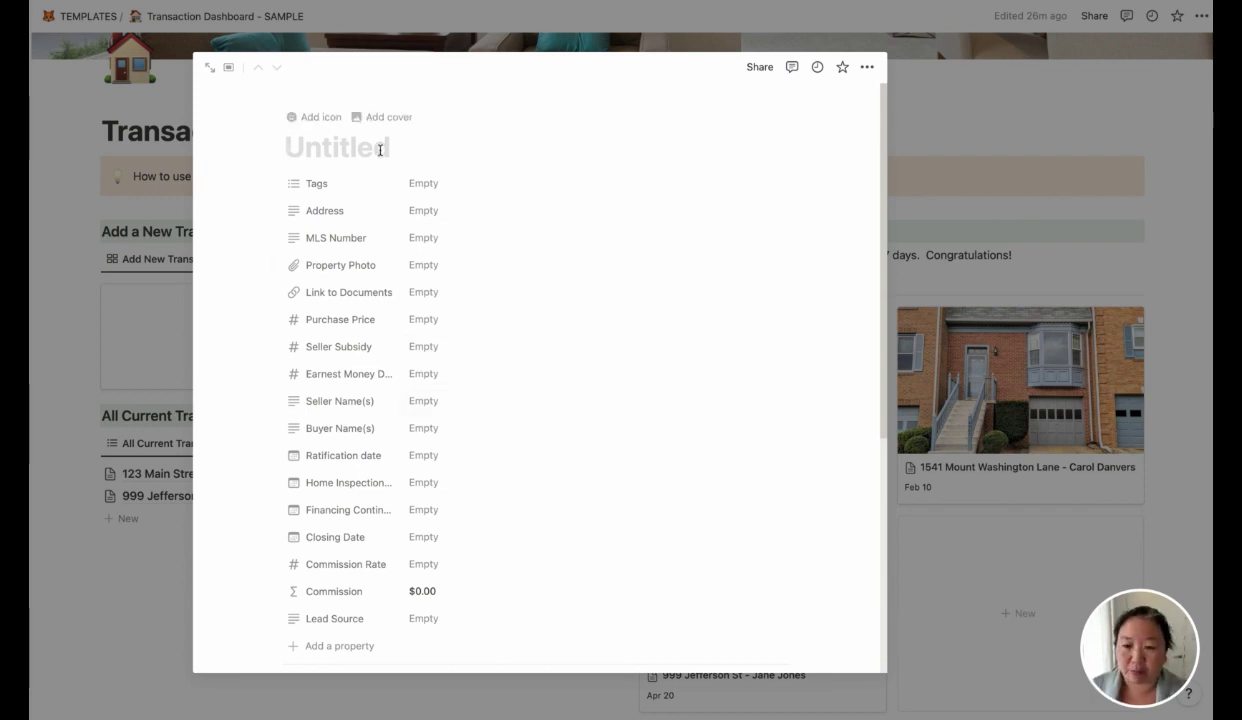
{"action": "type", "text": "123 W"}
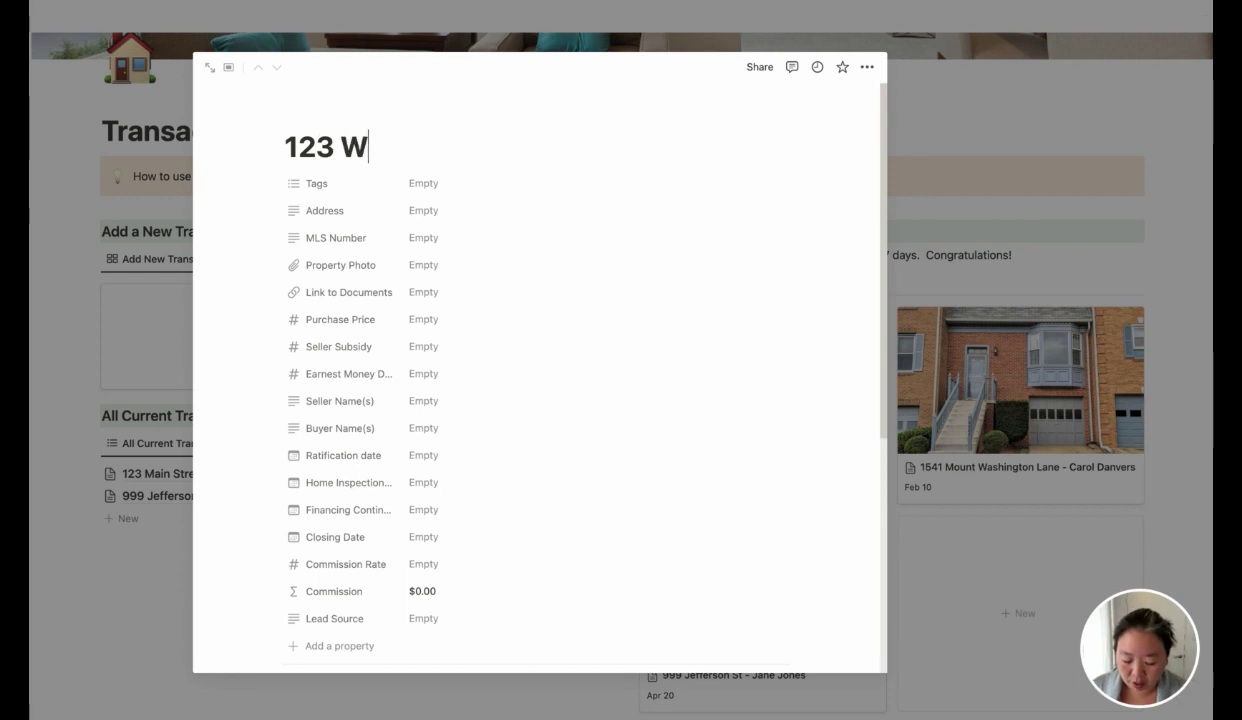
{"action": "type", "text": "ashington Rd -"}
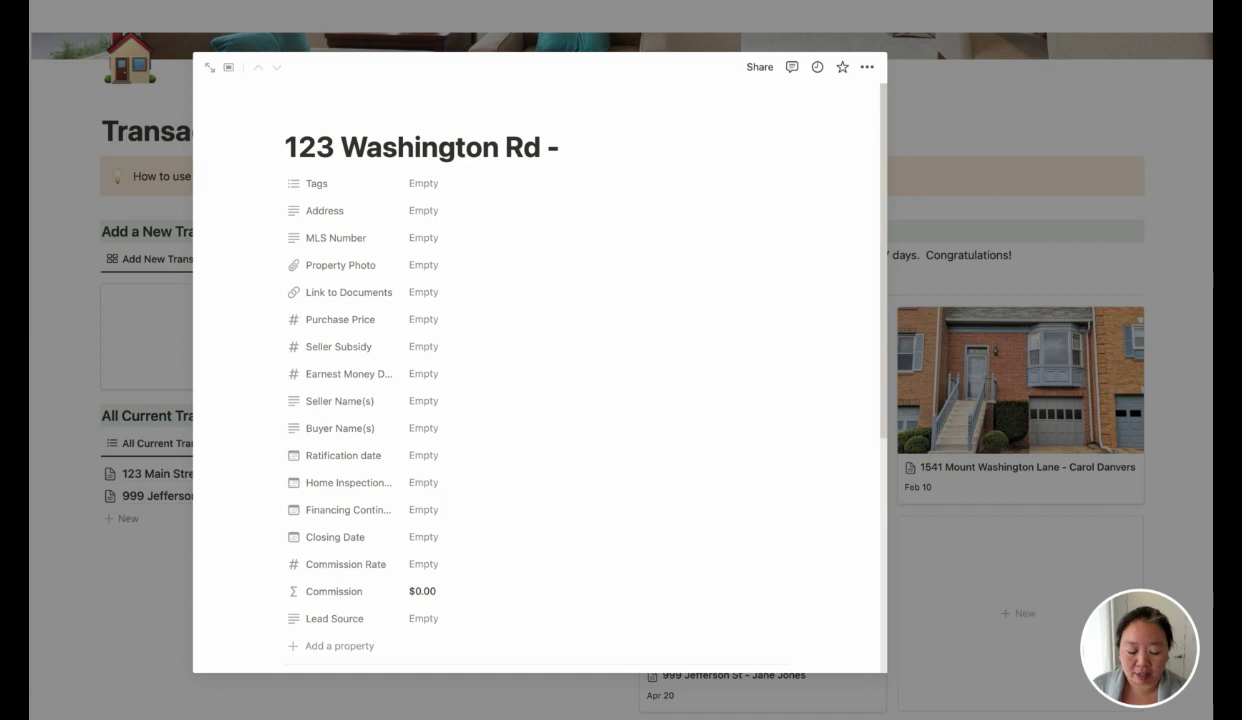
{"action": "type", "text": " Micke"}
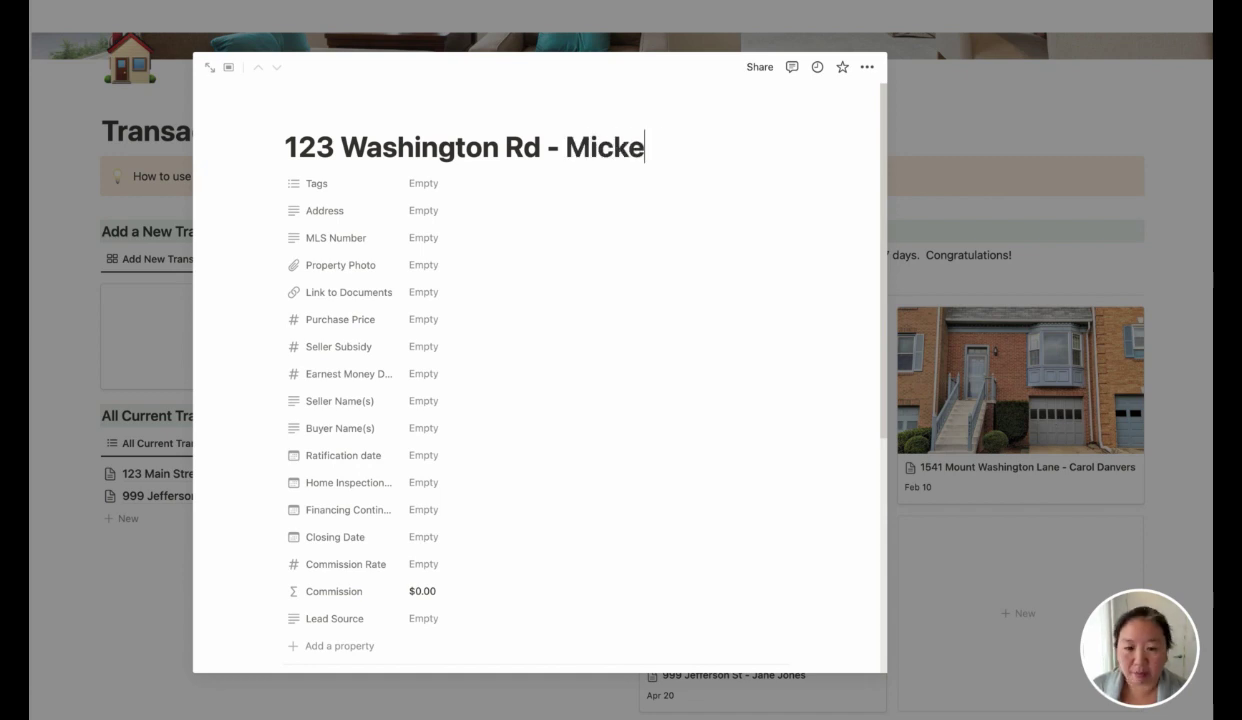
{"action": "type", "text": "y Mouse"}
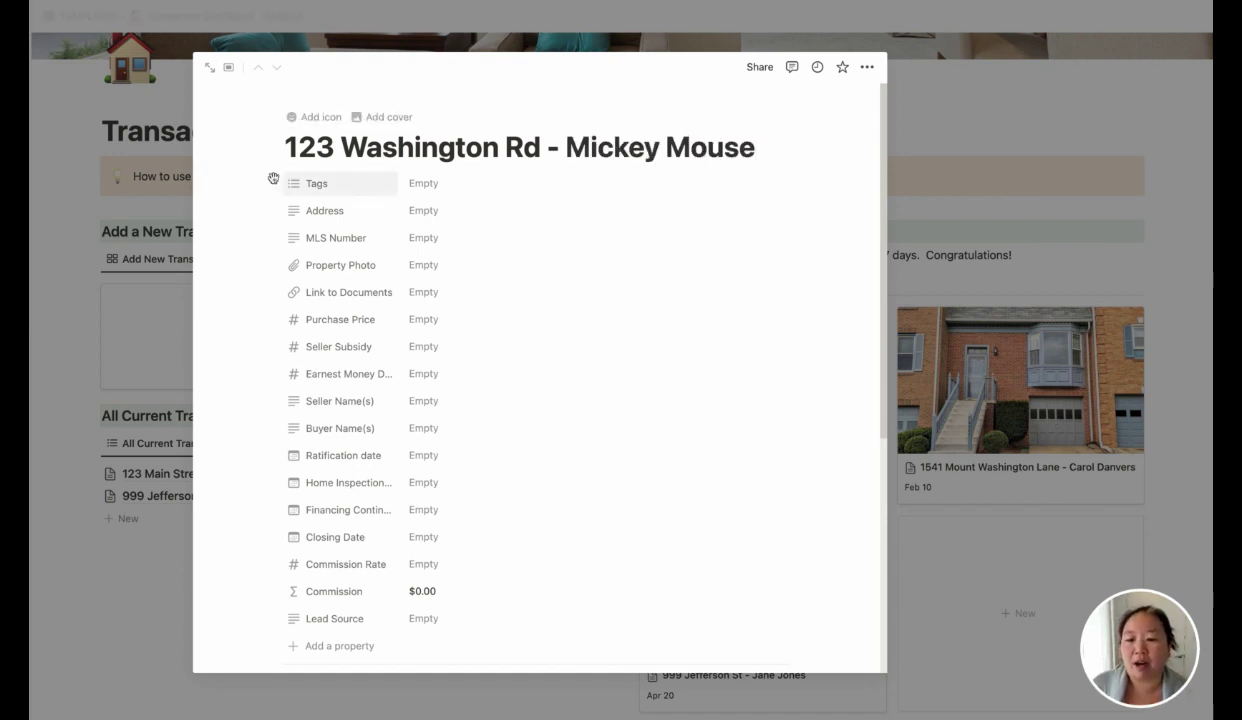
Fill in the transaction's Address property with the property's full street address, city, state and ZIP code.
{"action": "left_click", "coordinate": [428, 214]}
{"action": "type", "text": "123 Washing"}
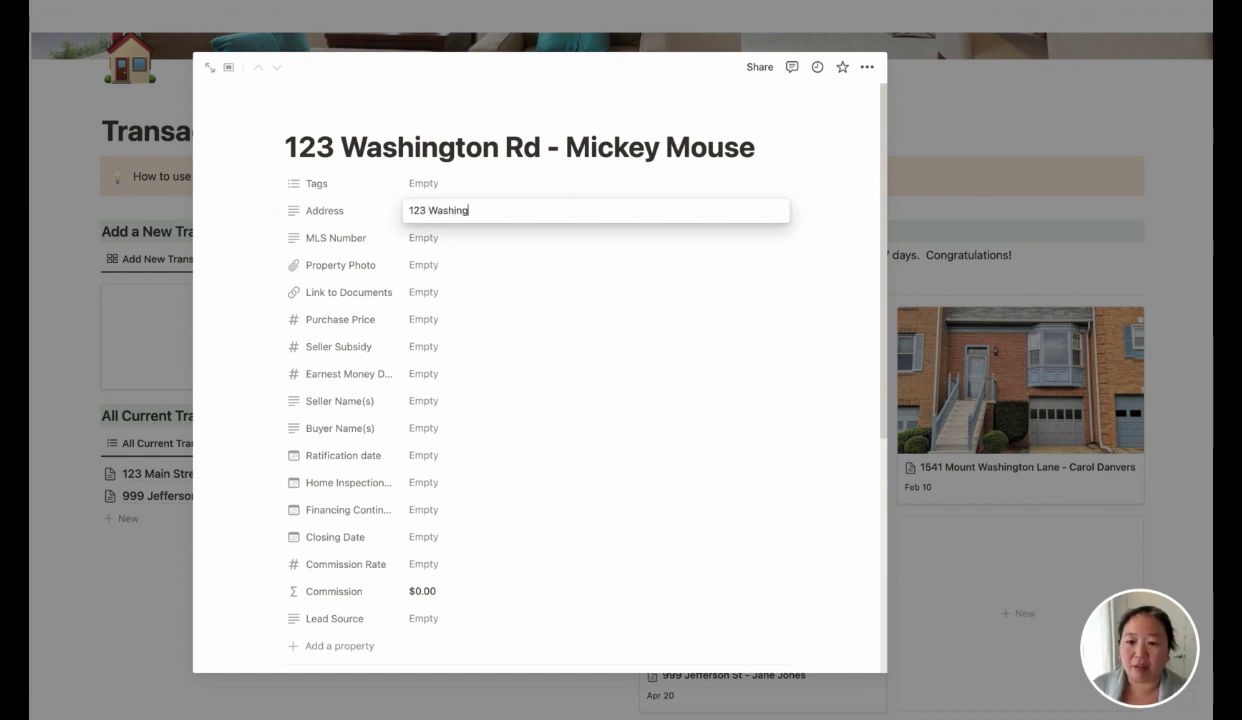
{"action": "type", "text": "ton Rd,"}
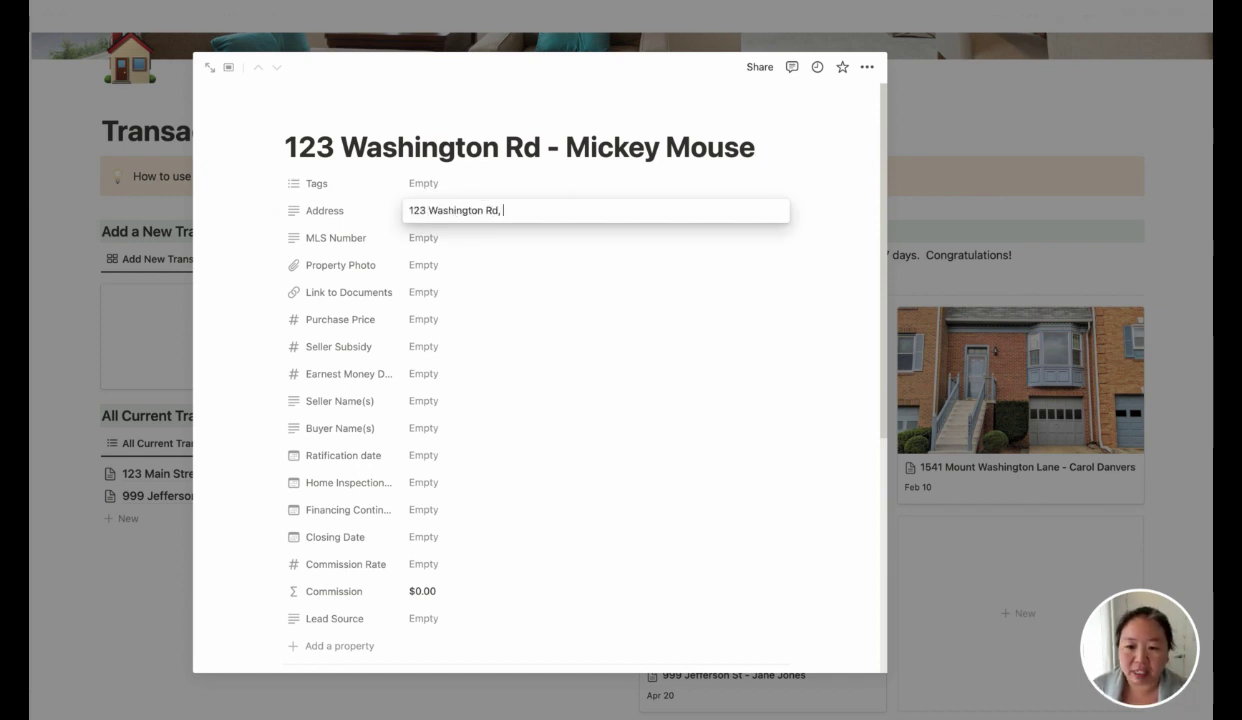
{"action": "type", "text": " Washington, "}
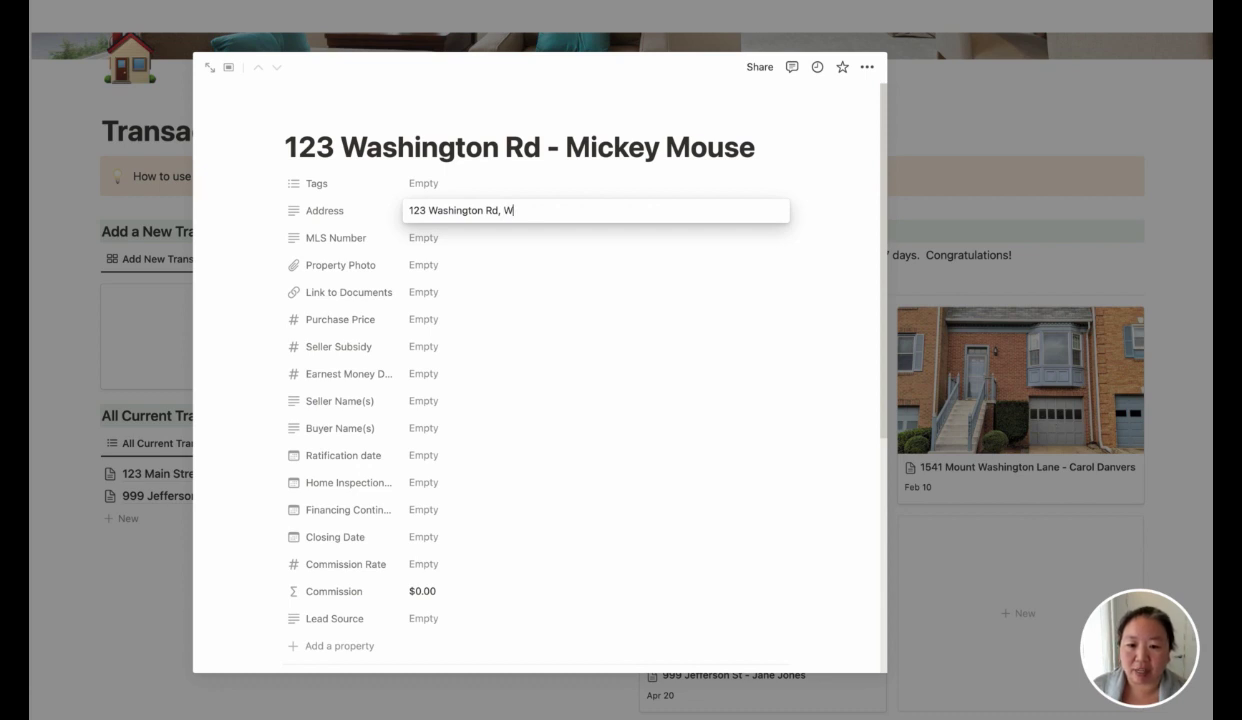
{"action": "type", "text": "DC"}
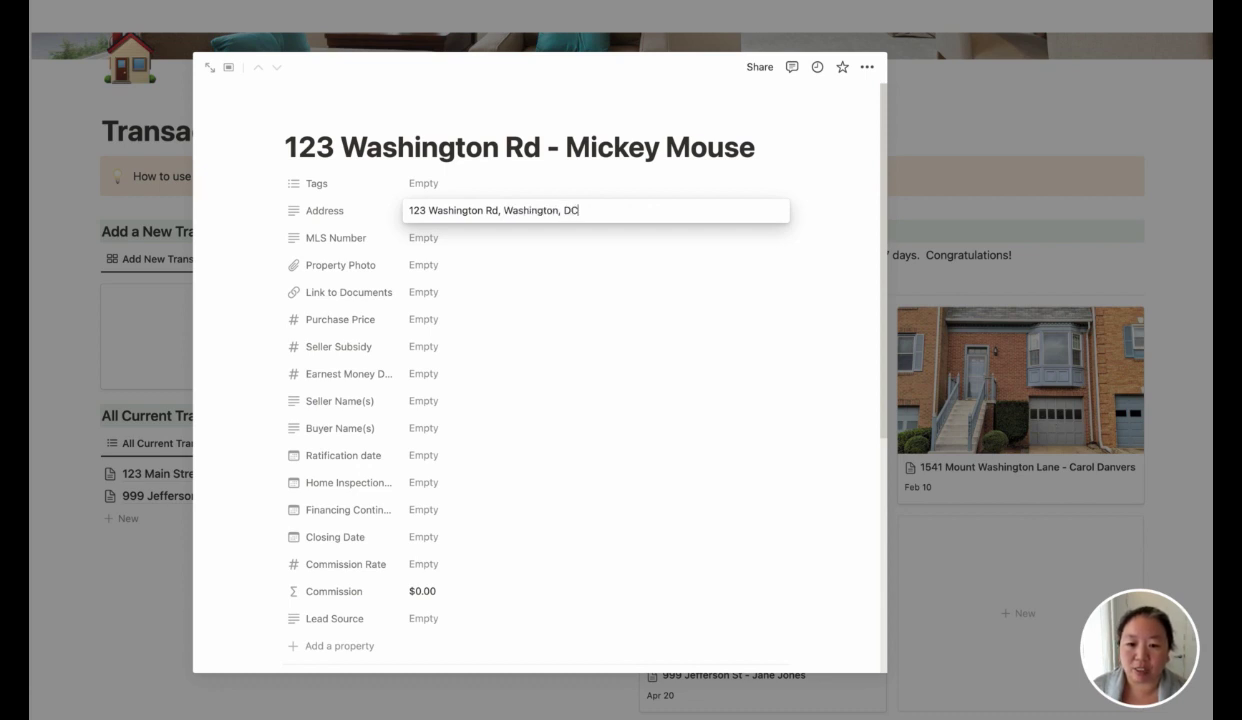
{"action": "type", "text": " 20018"}
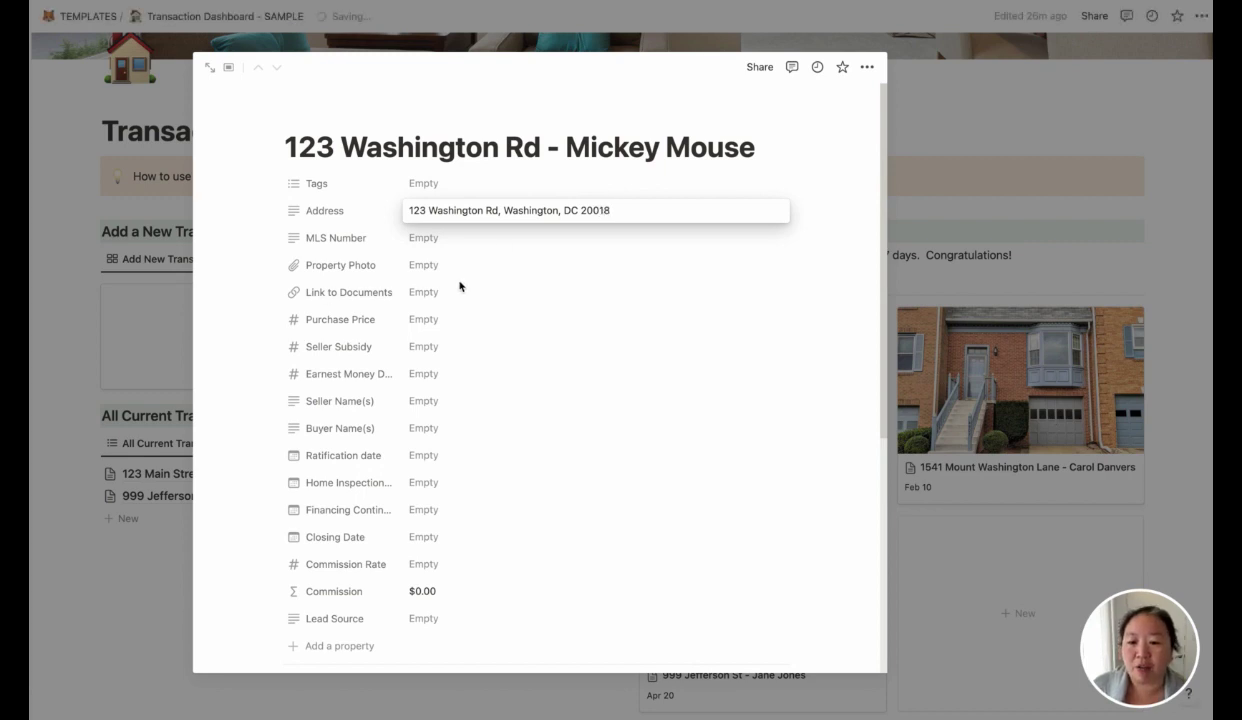
{"action": "key", "text": "Return"}
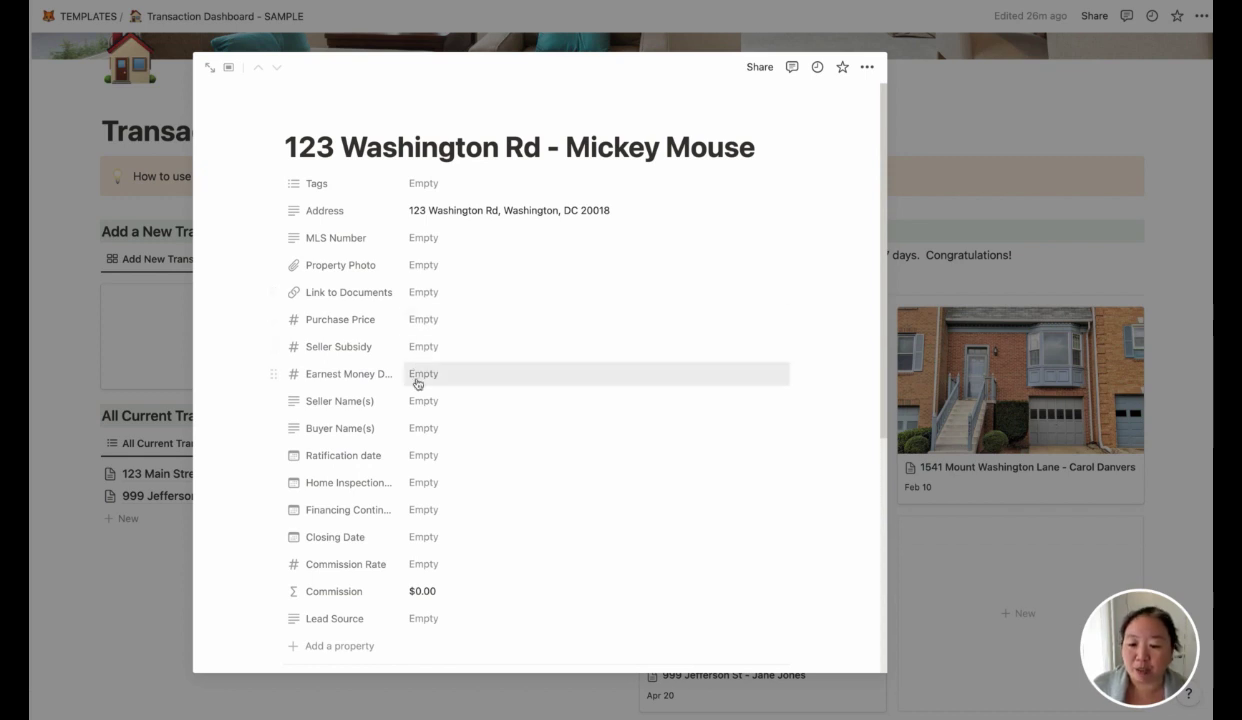
Set the transaction's Purchase Price to 500000.
{"action": "left_click", "coordinate": [421, 320]}
{"action": "type", "text": "500,"}
{"action": "type", "text": "00000"}
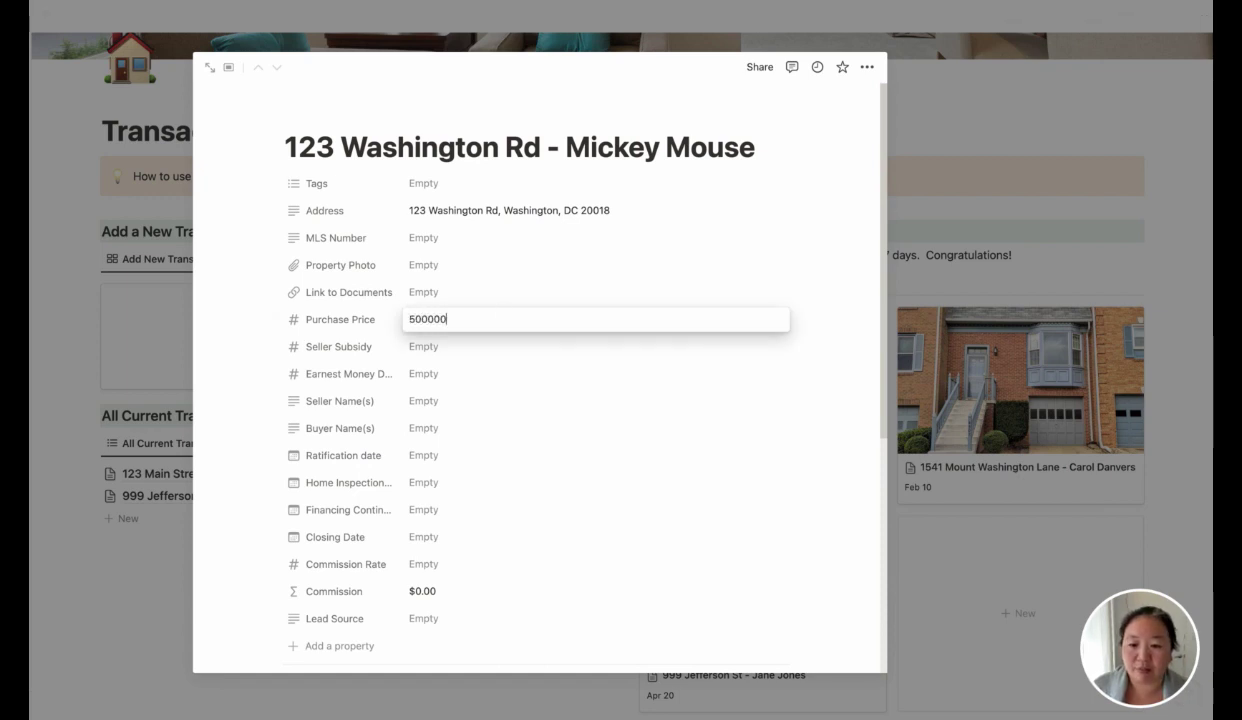
{"action": "left_click", "coordinate": [484, 347]}
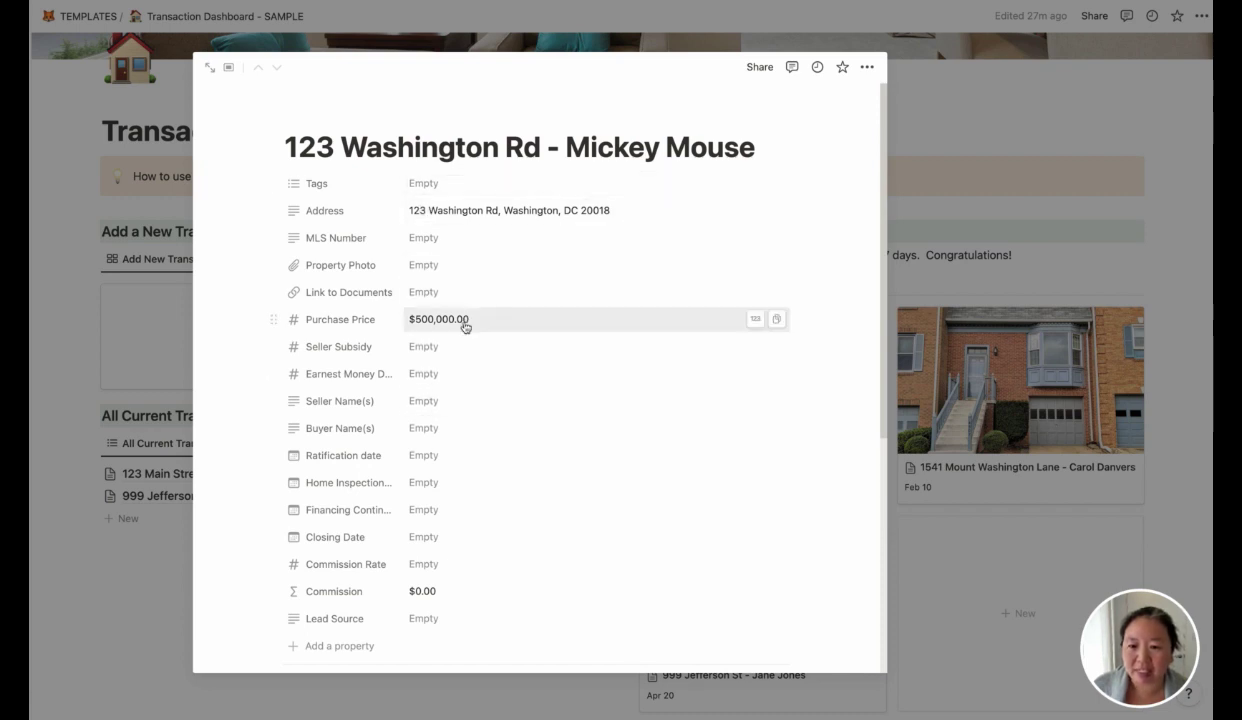
Apply the Buyer Contract template to the new transaction page.
{"action": "scroll", "coordinate": [463, 321], "scroll_direction": "down", "scroll_amount": 3}
{"action": "scroll", "coordinate": [463, 321], "scroll_direction": "down", "scroll_amount": 6}
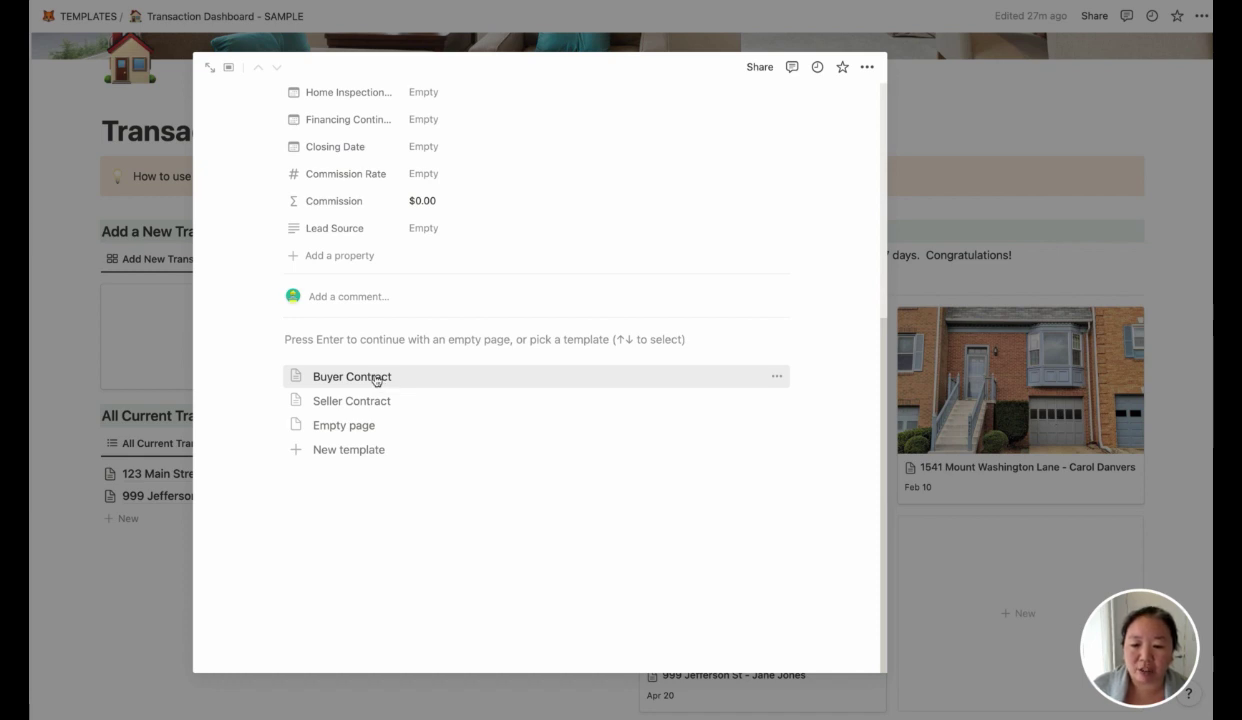
{"action": "left_click", "coordinate": [376, 377]}
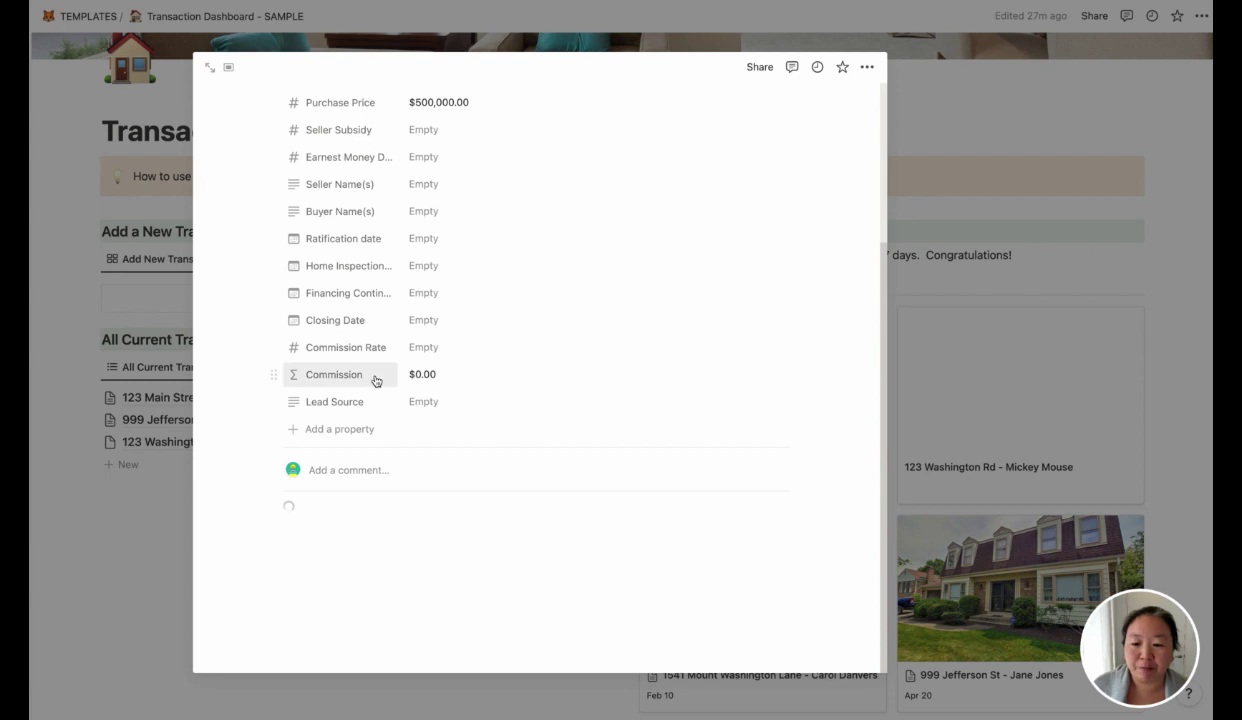
Look over the template's buyer checklists and the stage options available for the transaction's Tags property.
{"action": "scroll", "coordinate": [477, 300], "scroll_direction": "down", "scroll_amount": 3}
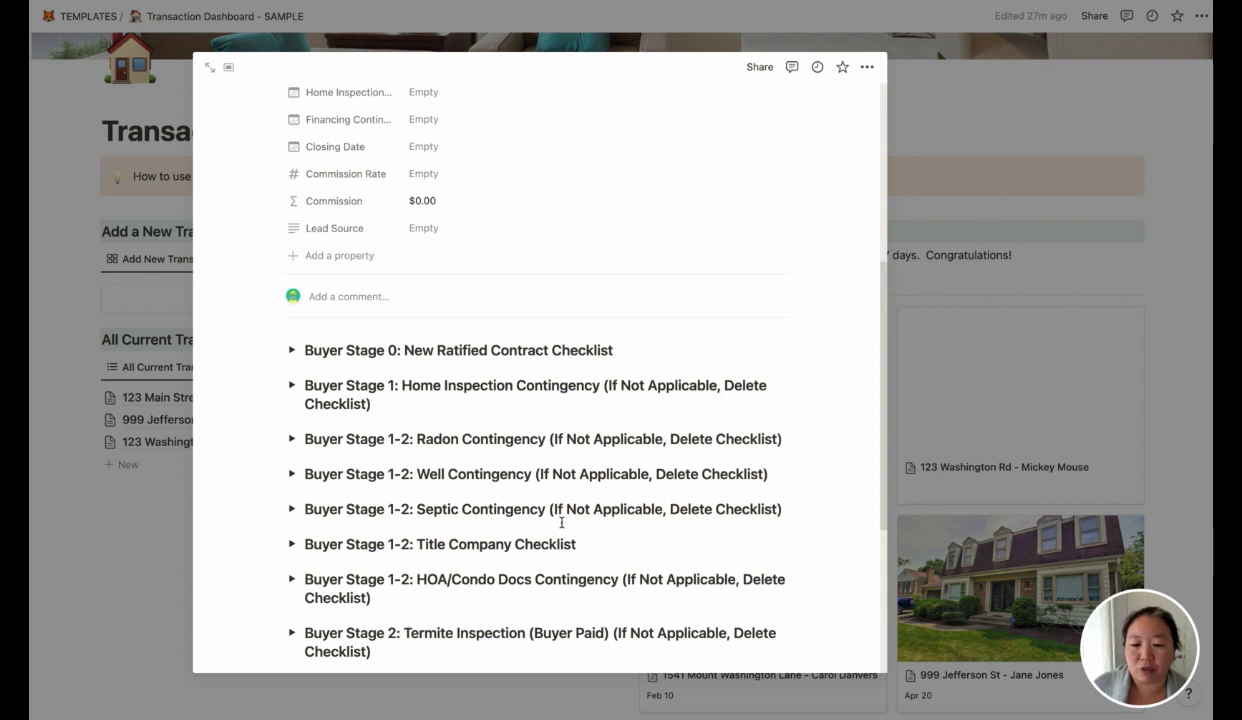
{"action": "scroll", "coordinate": [561, 522], "scroll_direction": "up", "scroll_amount": 3}
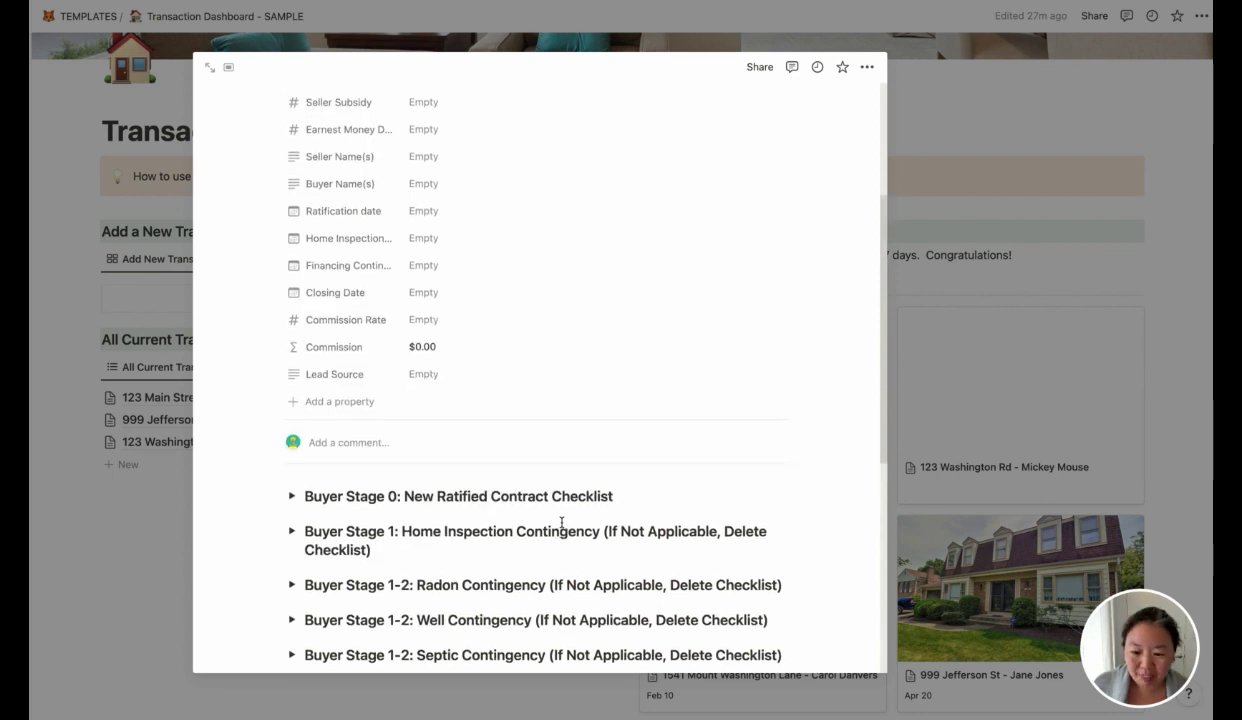
{"action": "scroll", "coordinate": [561, 522], "scroll_direction": "up", "scroll_amount": 5}
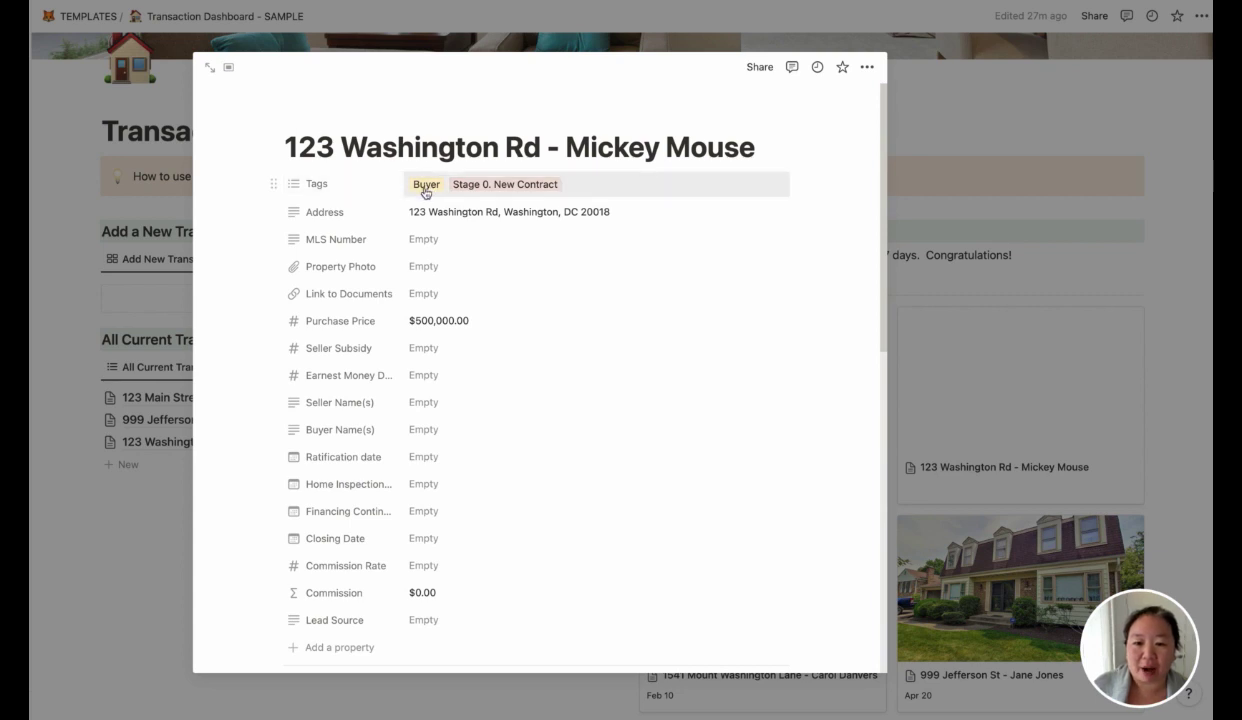
{"action": "left_click", "coordinate": [546, 184]}
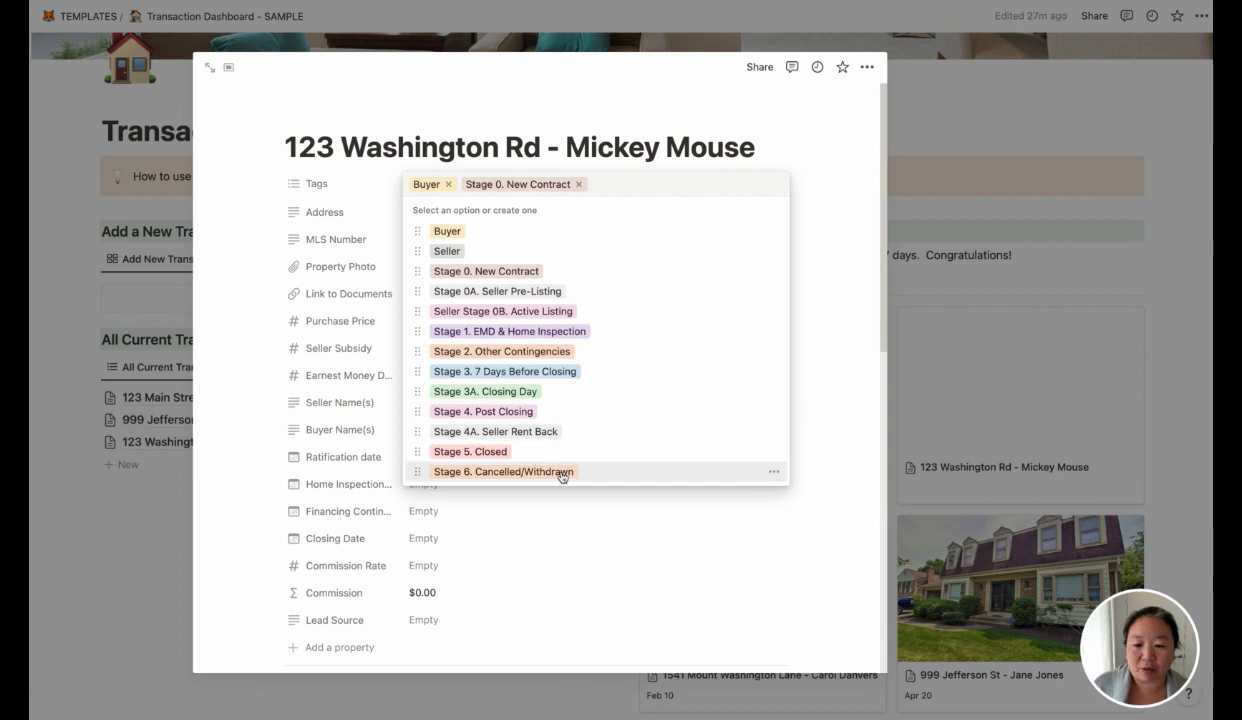
{"action": "left_click", "coordinate": [829, 152]}
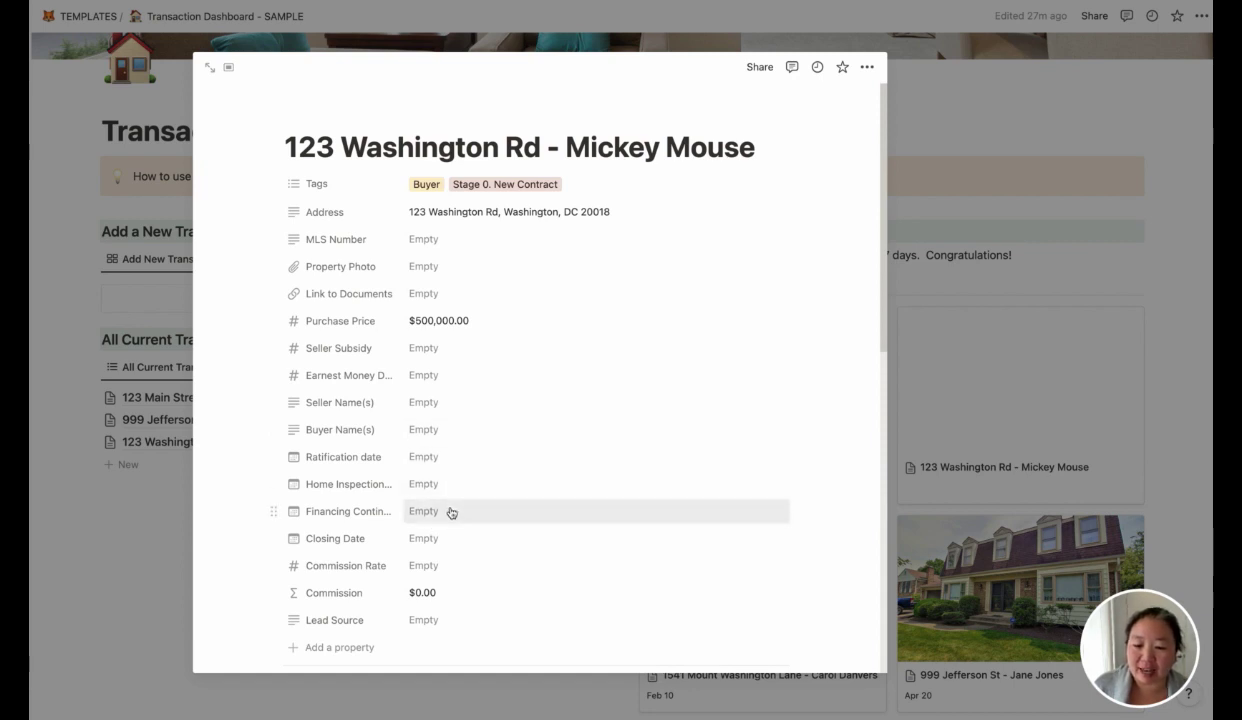
Set the transaction's Commission Rate to 2.5 percent.
{"action": "left_click", "coordinate": [431, 568]}
{"action": "type", "text": "2.5"}
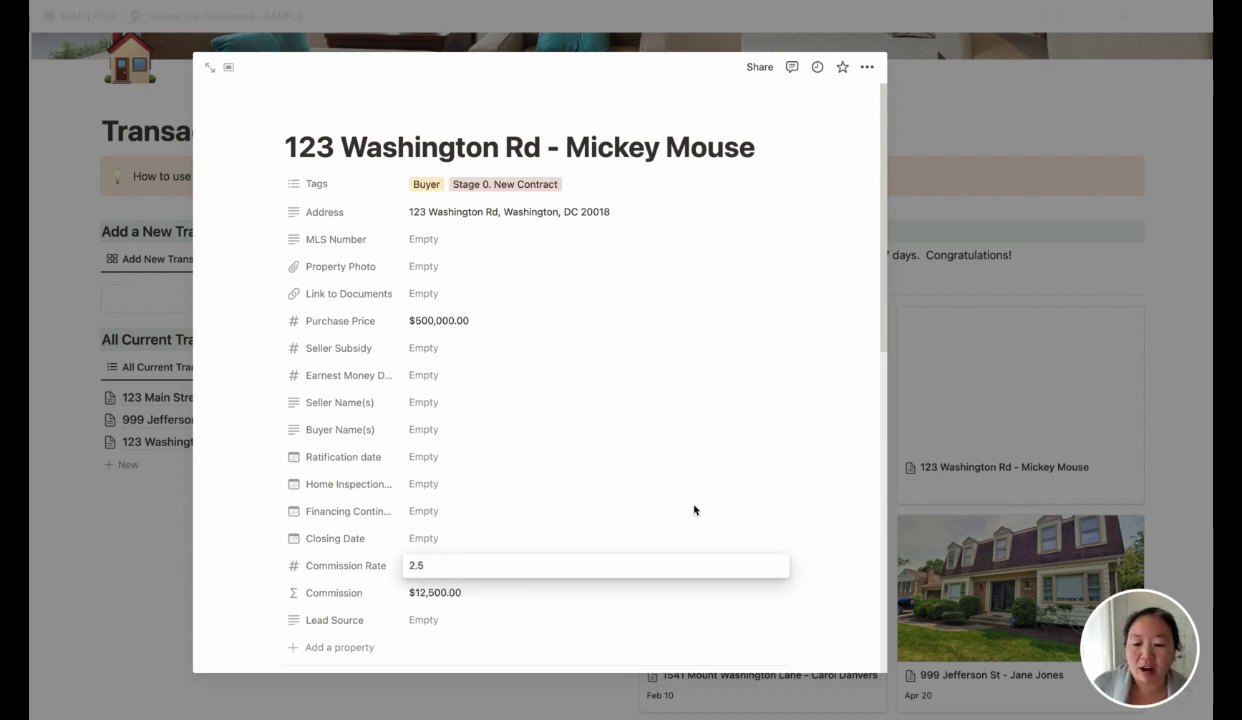
{"action": "key", "text": "Return"}
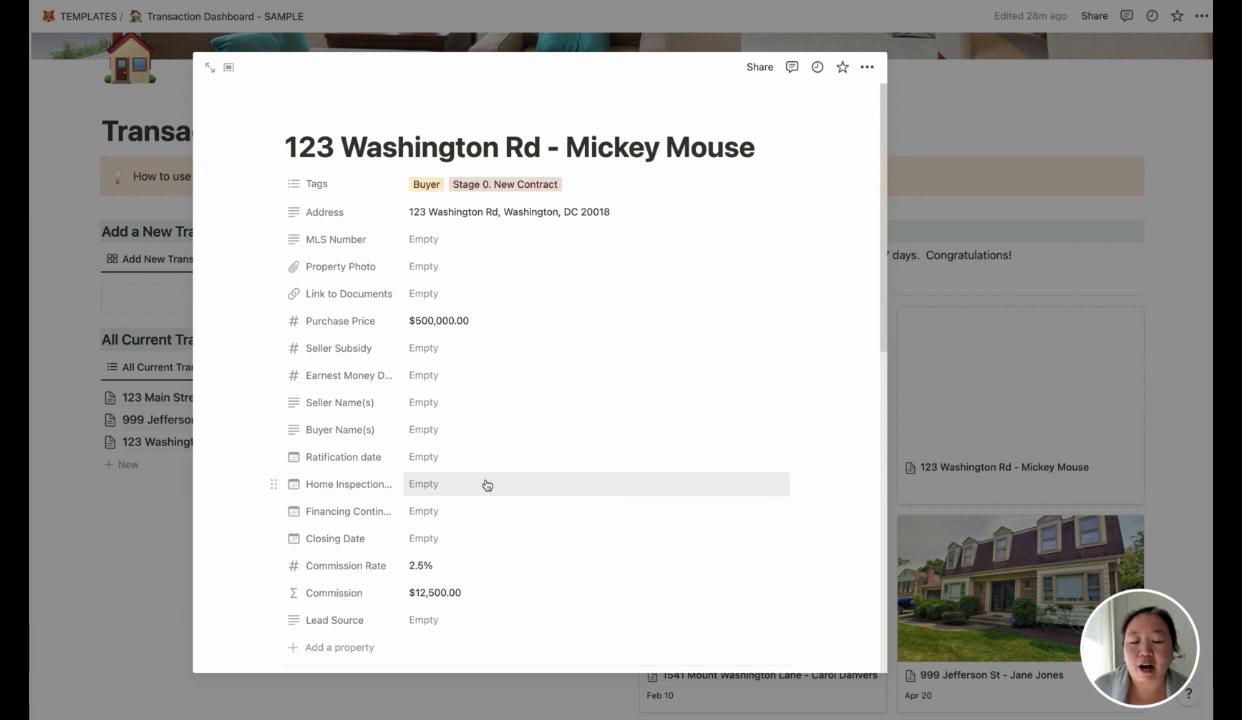
Expand the Buyer Stage 0: New Ratified Contract Checklist to read its tasks, and collapse it again.
{"action": "scroll", "coordinate": [486, 484], "scroll_direction": "down", "scroll_amount": 4}
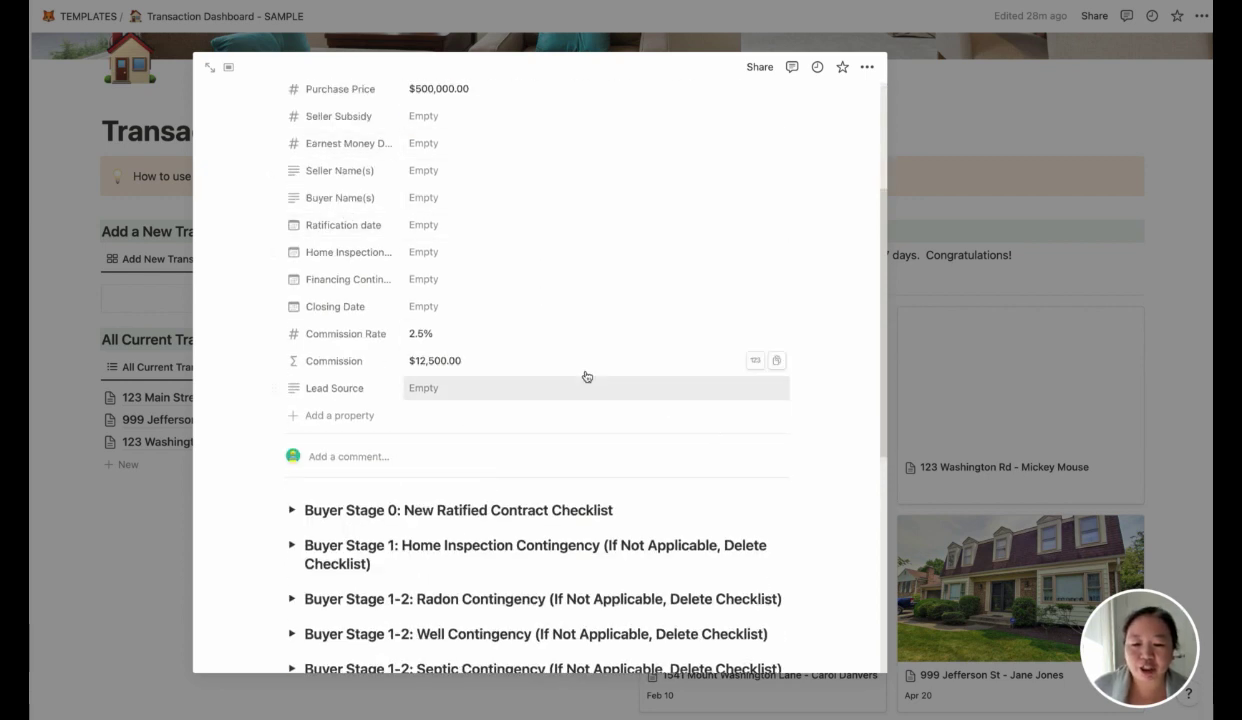
{"action": "scroll", "coordinate": [585, 377], "scroll_direction": "down", "scroll_amount": 2}
{"action": "scroll", "coordinate": [591, 320], "scroll_direction": "down", "scroll_amount": 2}
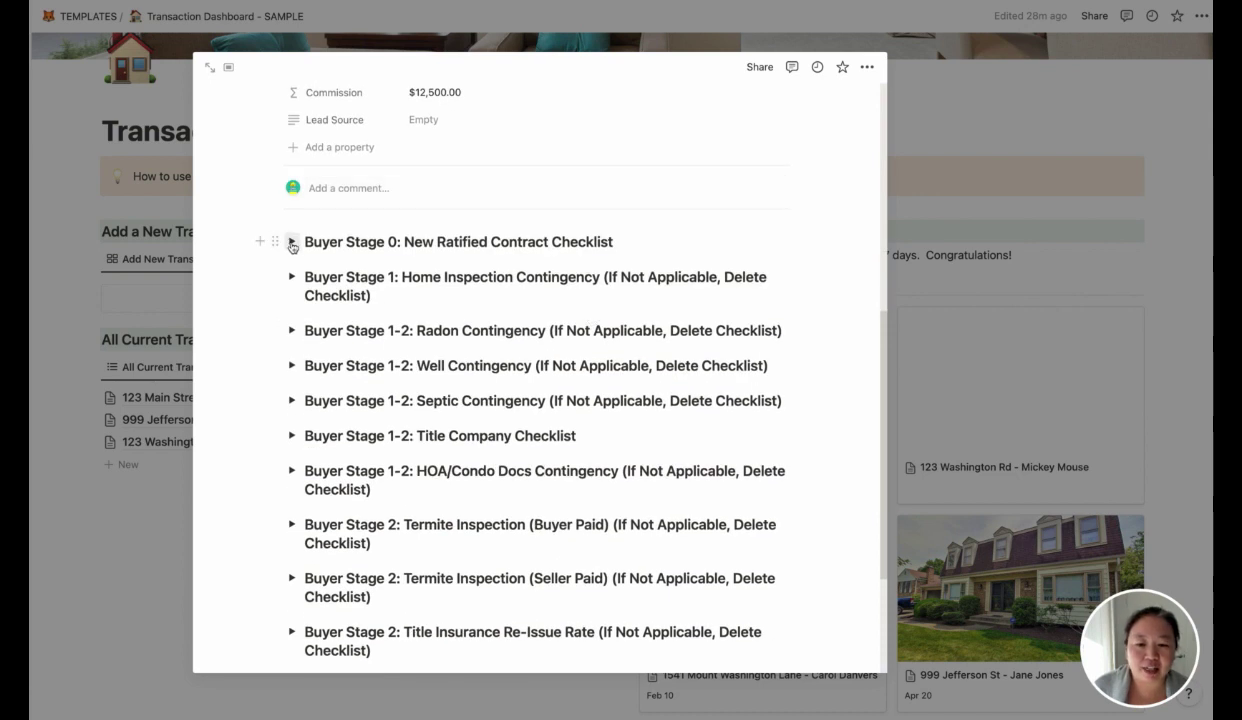
{"action": "left_click", "coordinate": [292, 243]}
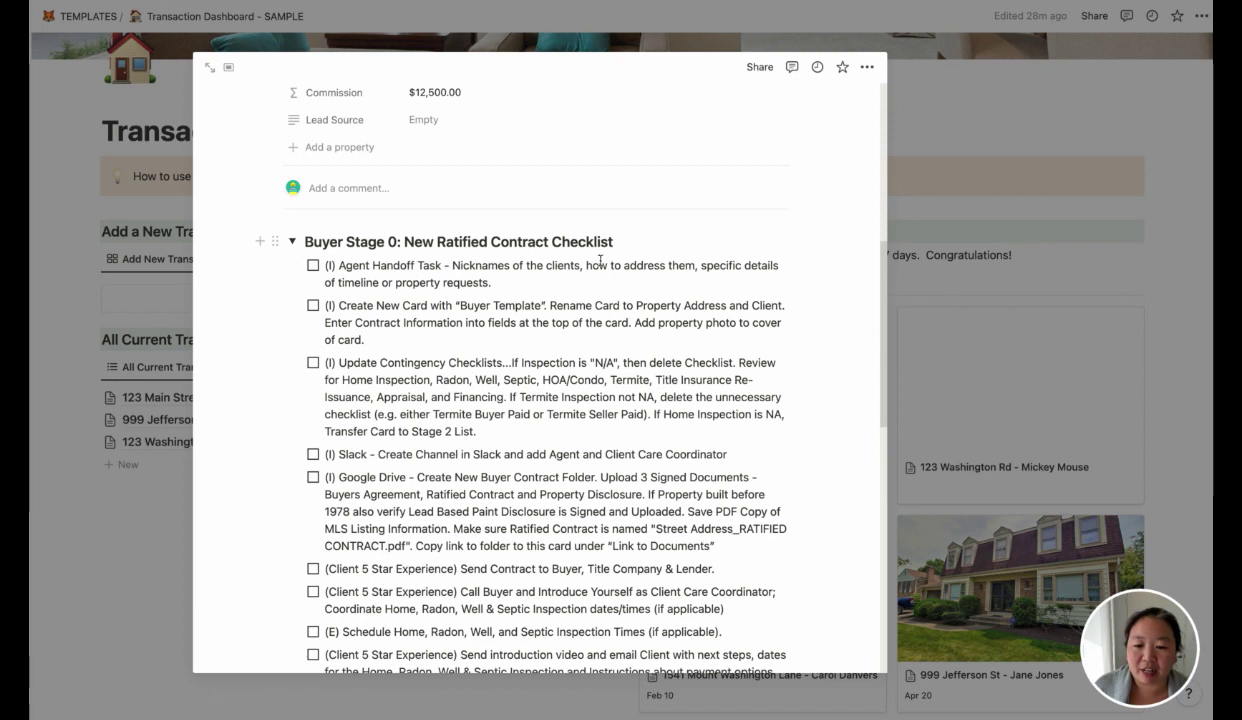
{"action": "left_click", "coordinate": [291, 242]}
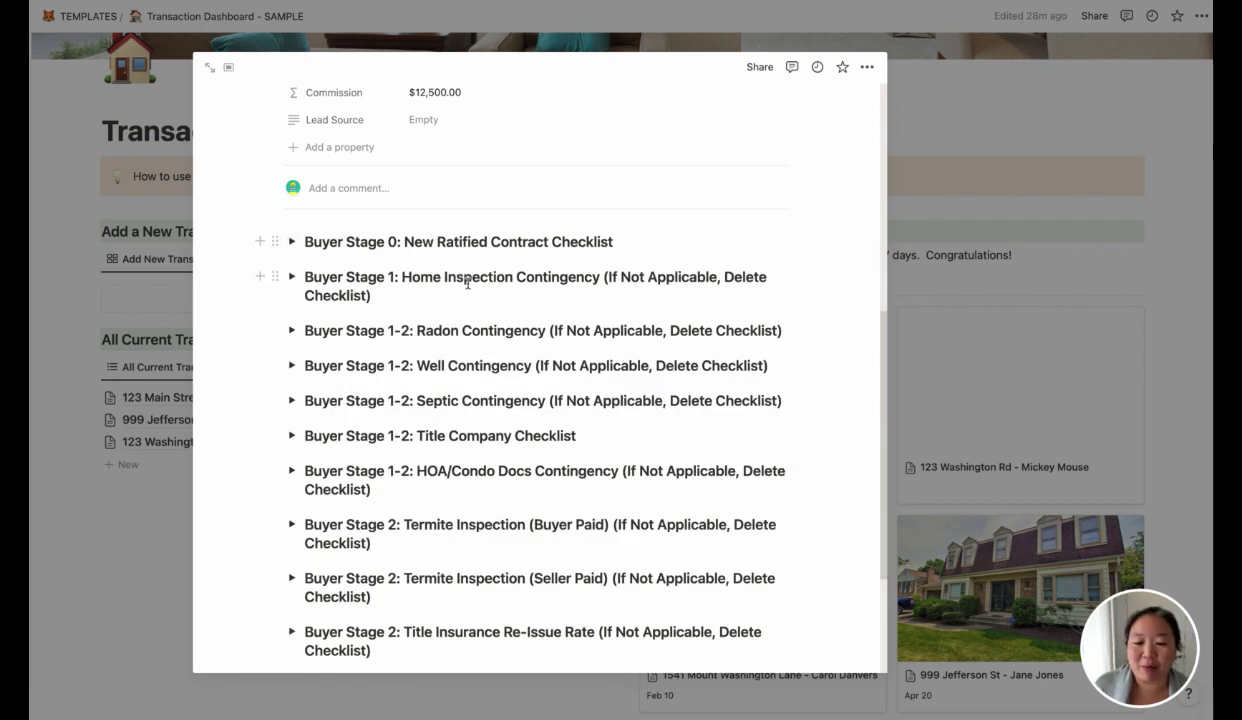
Examine the tasks under the Radon and Well Contingency checklists and look through the remaining buyer stages.
{"action": "left_click", "coordinate": [291, 331]}
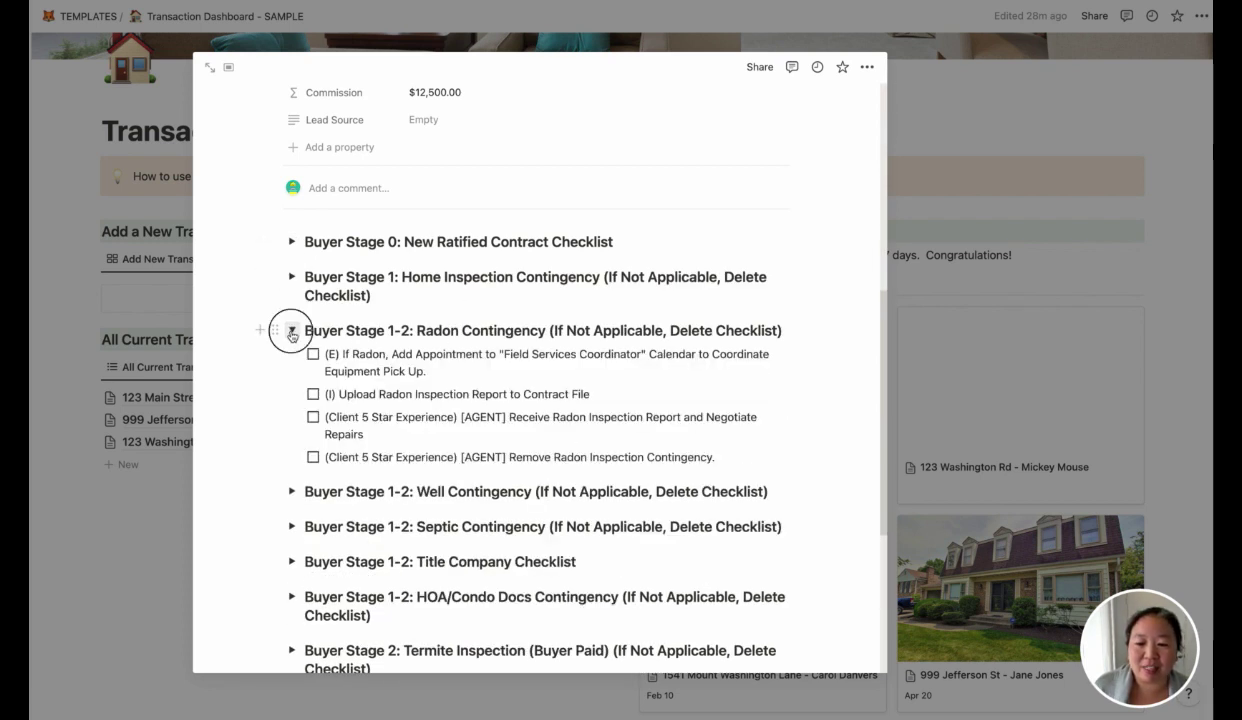
{"action": "left_click", "coordinate": [291, 331]}
{"action": "left_click", "coordinate": [292, 366]}
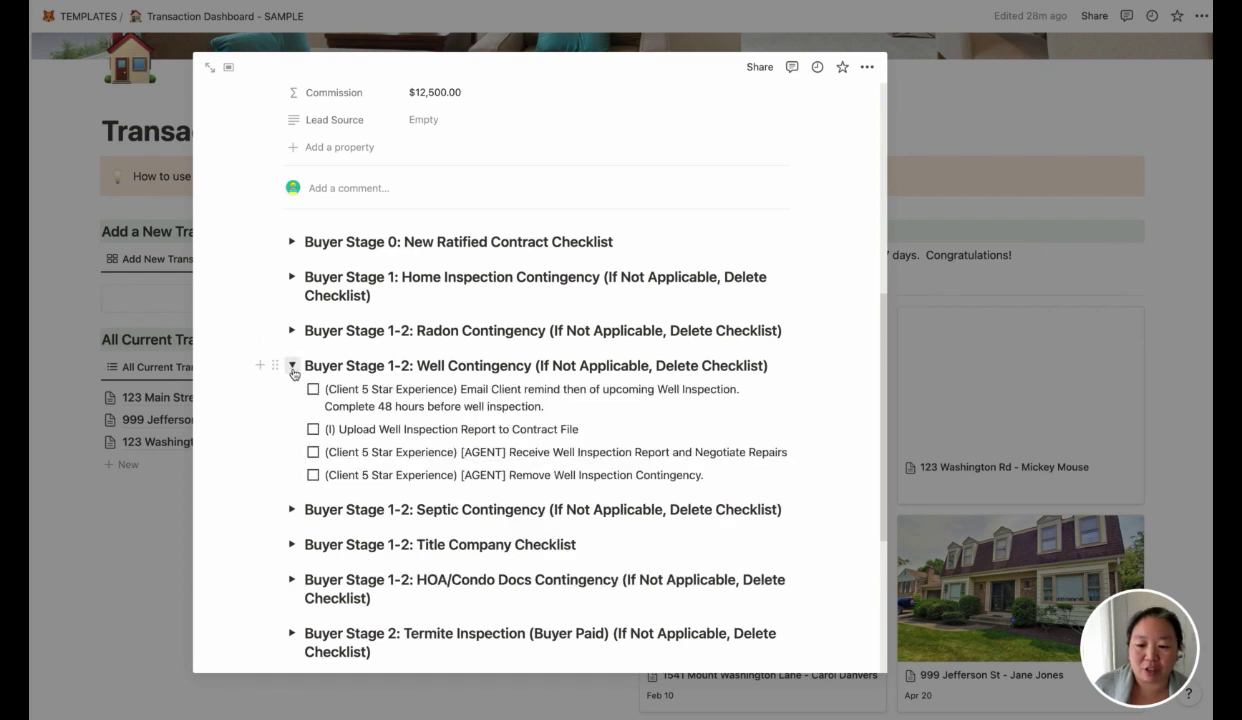
{"action": "left_click", "coordinate": [292, 366]}
{"action": "scroll", "coordinate": [470, 464], "scroll_direction": "down", "scroll_amount": 4}
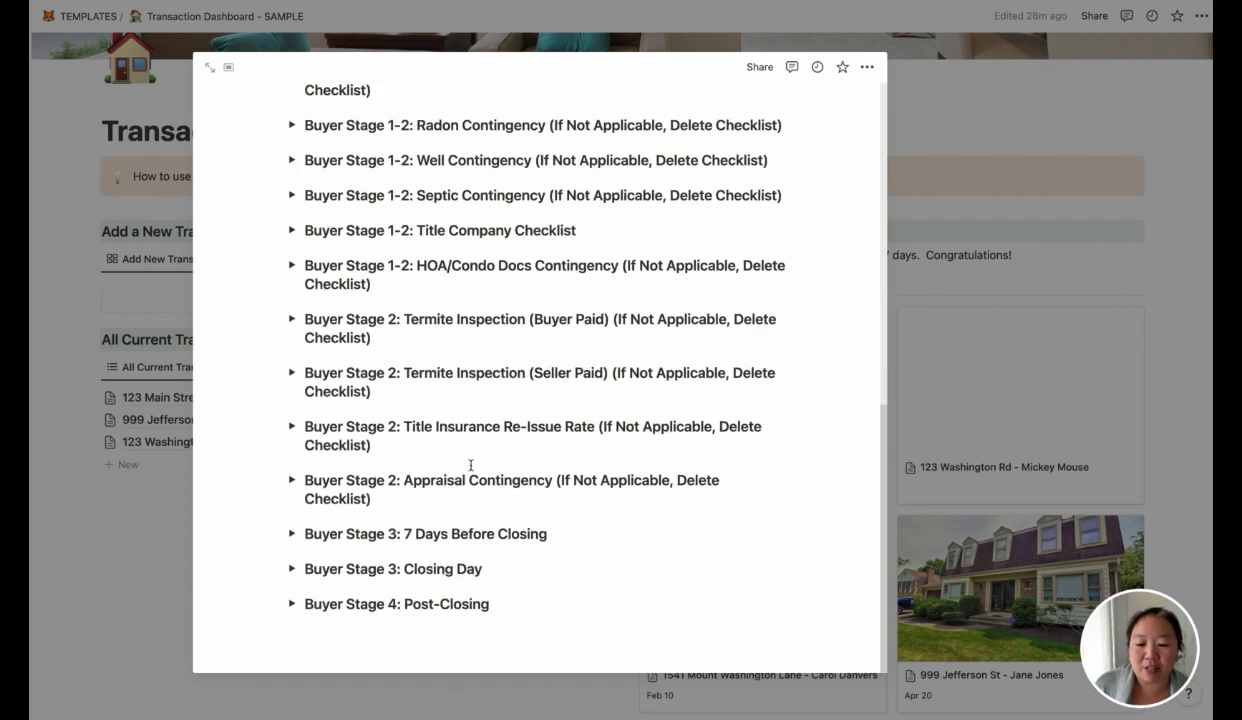
{"action": "scroll", "coordinate": [470, 464], "scroll_direction": "up", "scroll_amount": 10}
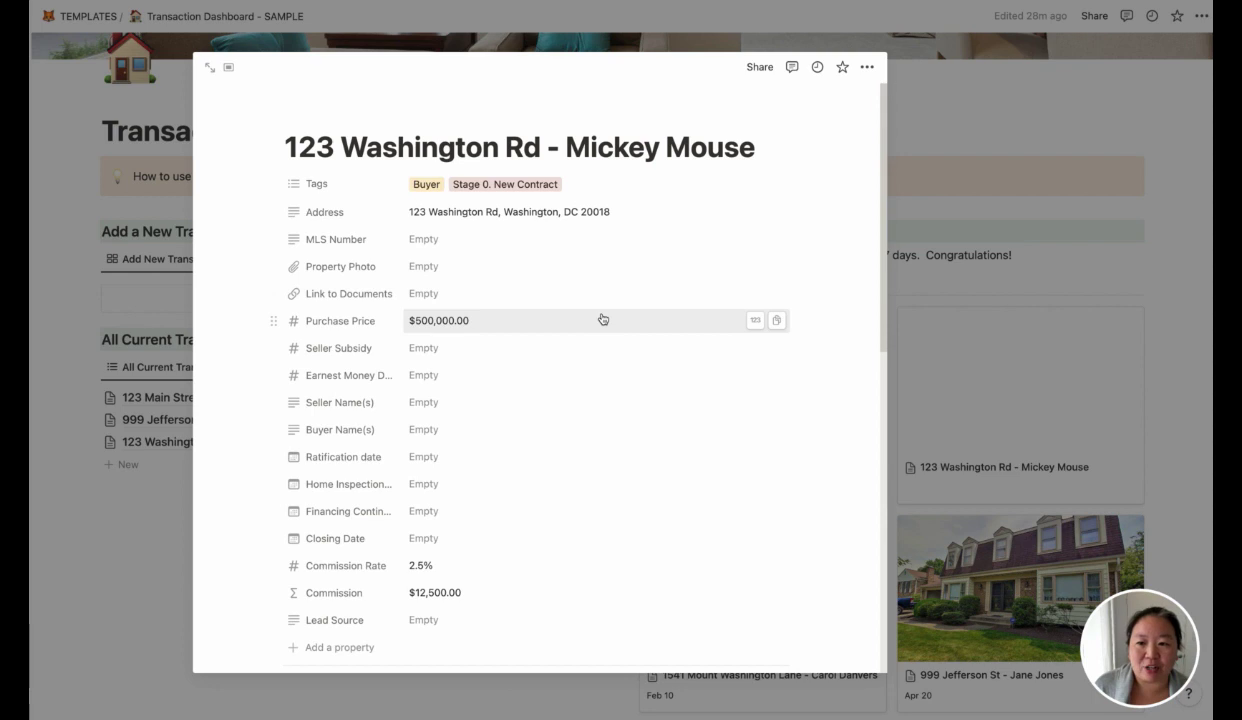
{"action": "scroll", "coordinate": [603, 320], "scroll_direction": "down", "scroll_amount": 10}
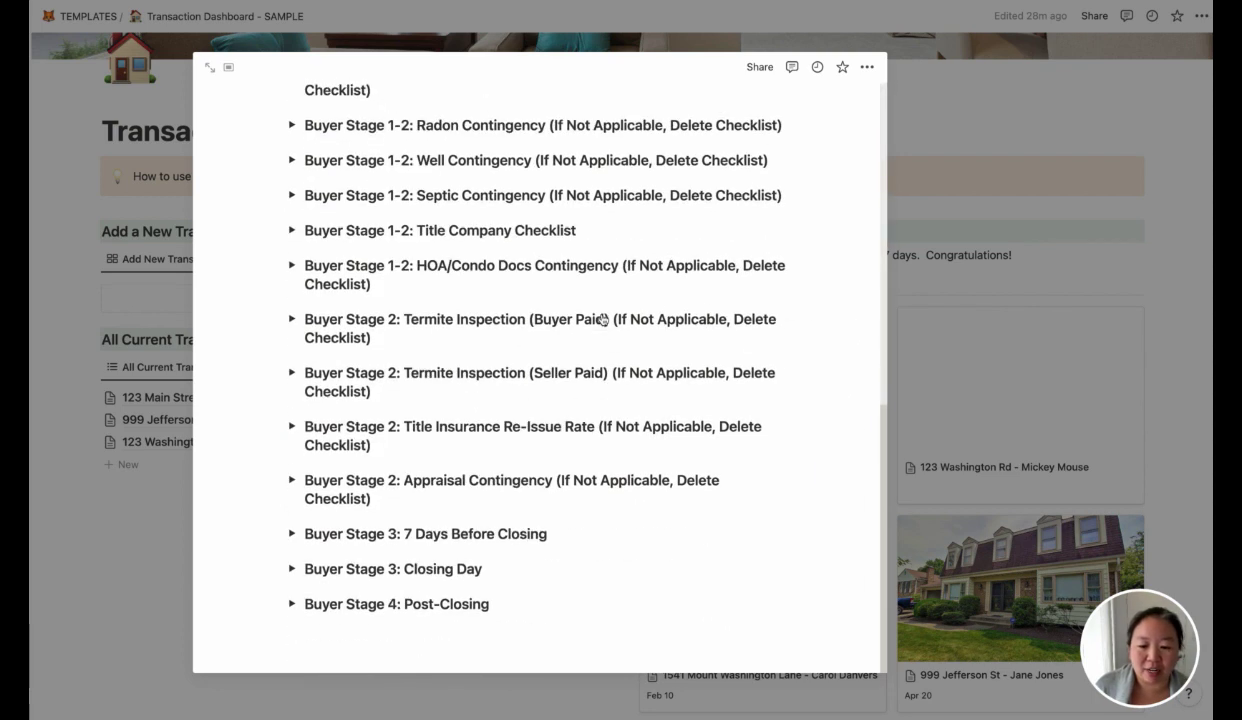
{"action": "scroll", "coordinate": [470, 285], "scroll_direction": "up", "scroll_amount": 3}
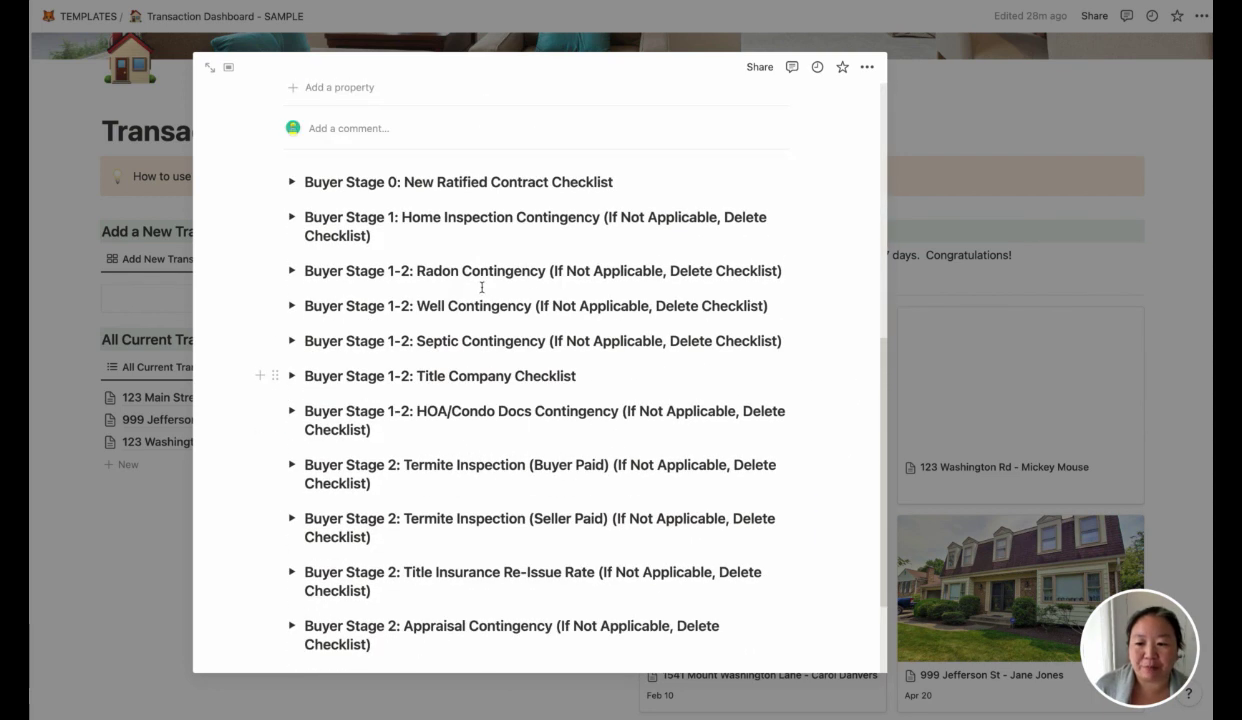
{"action": "scroll", "coordinate": [437, 433], "scroll_direction": "up", "scroll_amount": 10}
Close the transaction page and view the dashboard's Sales Tracker and Buyer Transactions board.
{"action": "left_click", "coordinate": [144, 590]}
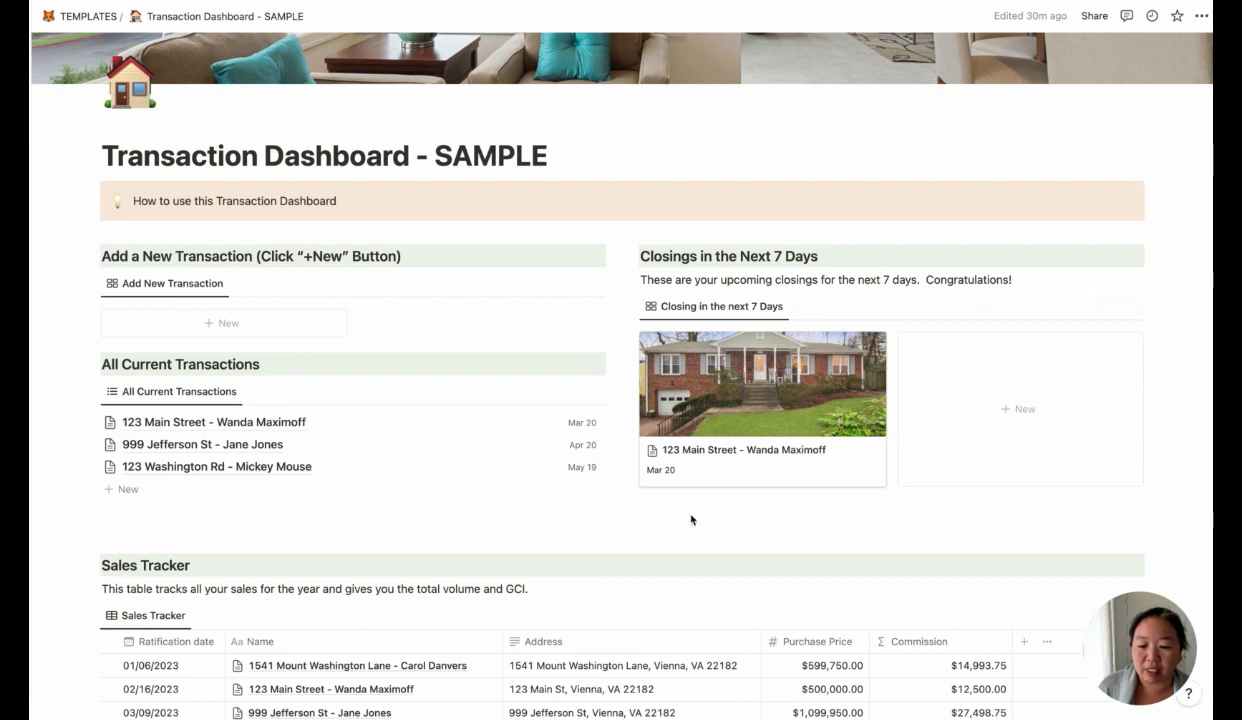
{"action": "scroll", "coordinate": [690, 519], "scroll_direction": "down", "scroll_amount": 5}
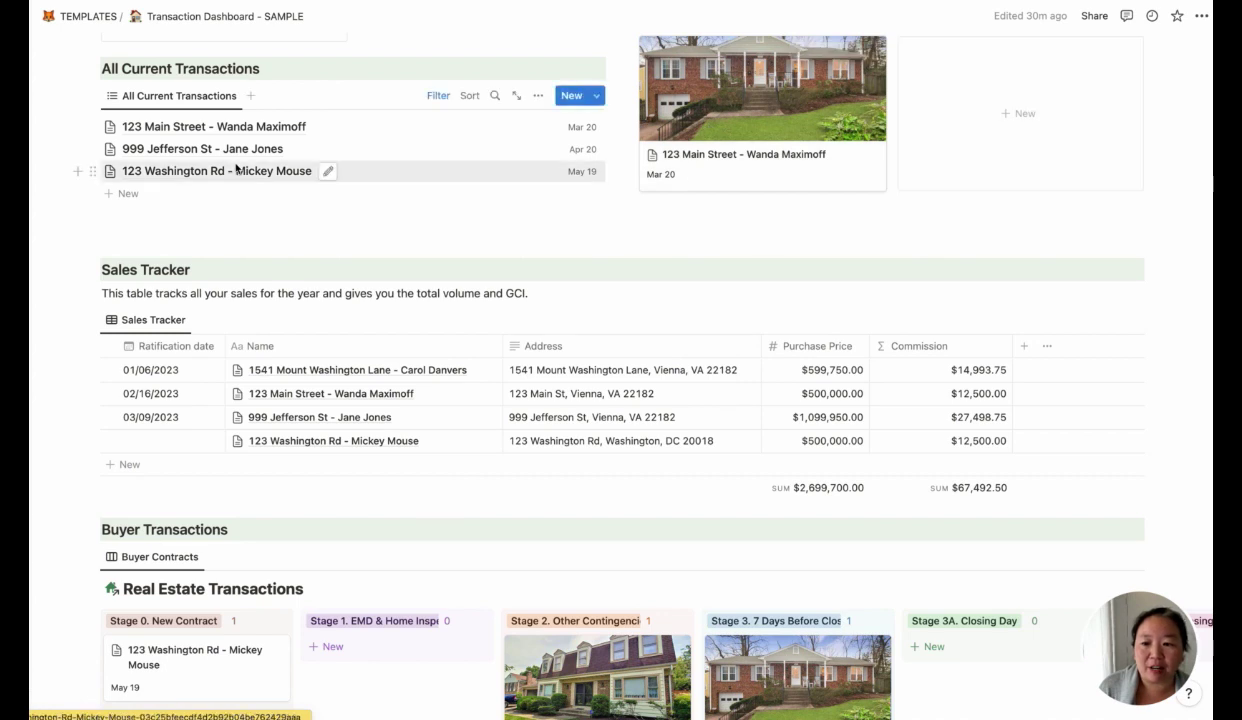
Set the Ratification date of the transaction closing May 19 to 02/28/2023 and close its page.
{"action": "left_click", "coordinate": [279, 174]}
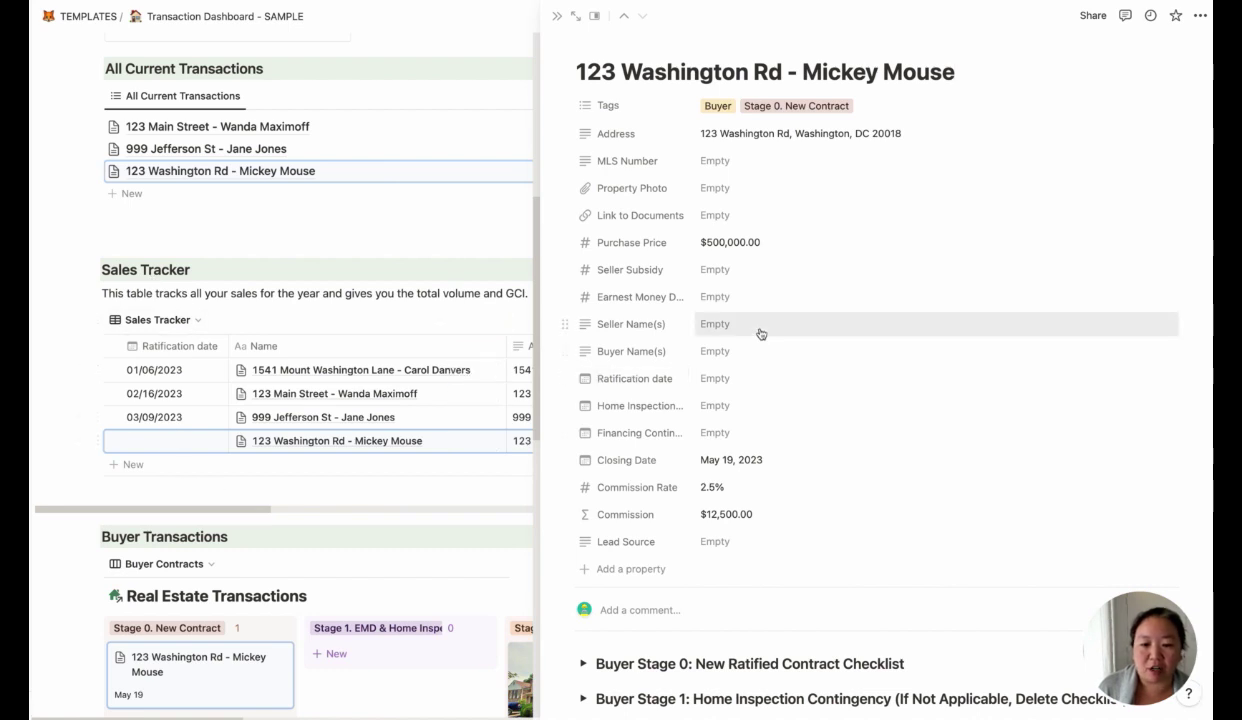
{"action": "left_click", "coordinate": [708, 379]}
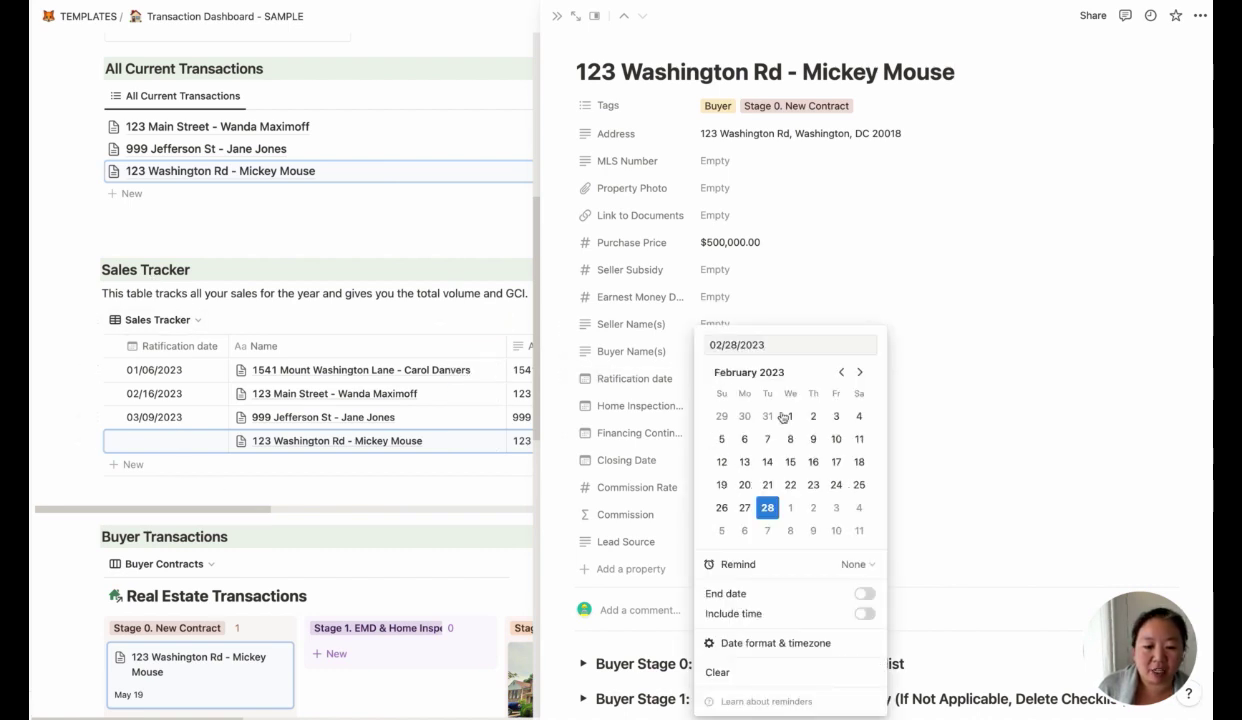
{"action": "left_click", "coordinate": [767, 507]}
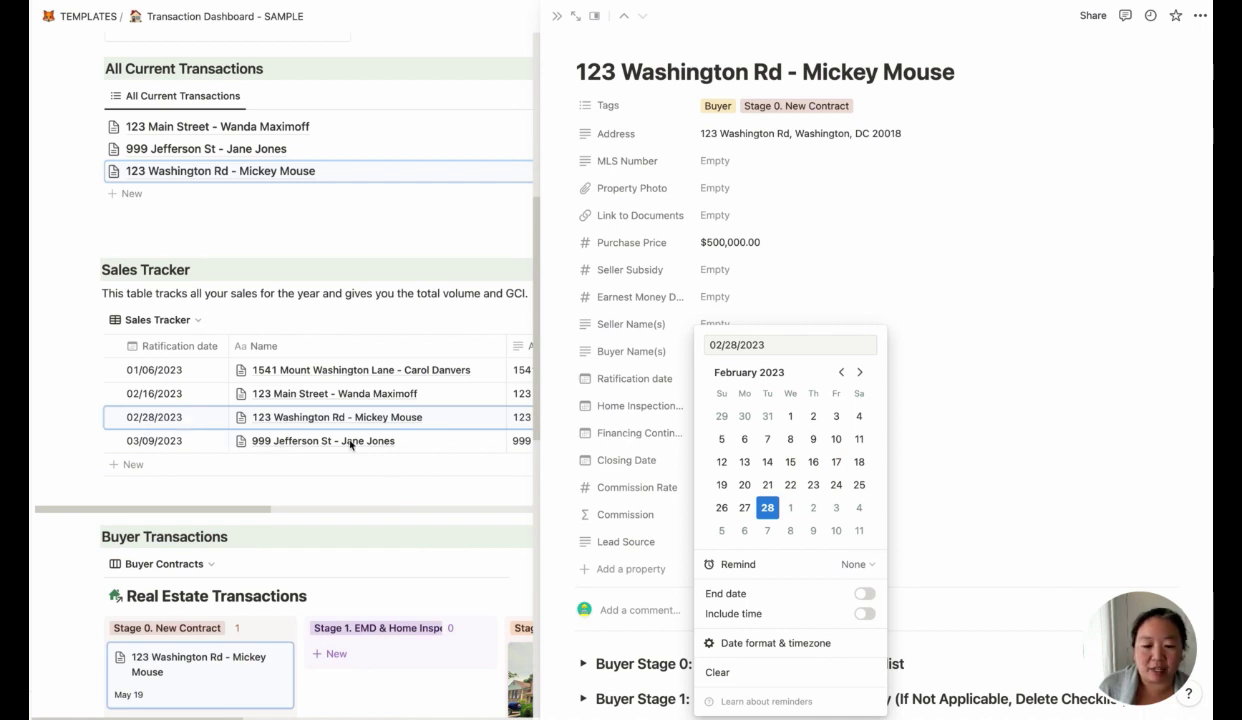
{"action": "left_click", "coordinate": [466, 502]}
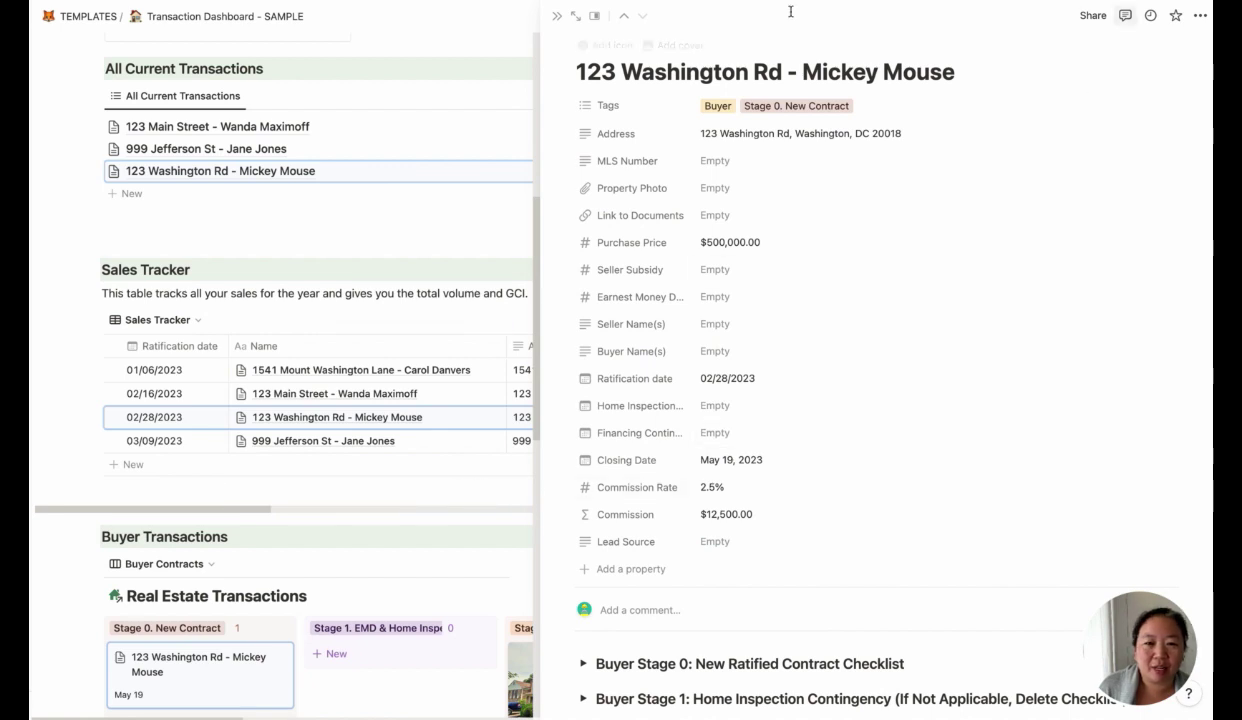
{"action": "left_click", "coordinate": [556, 16]}
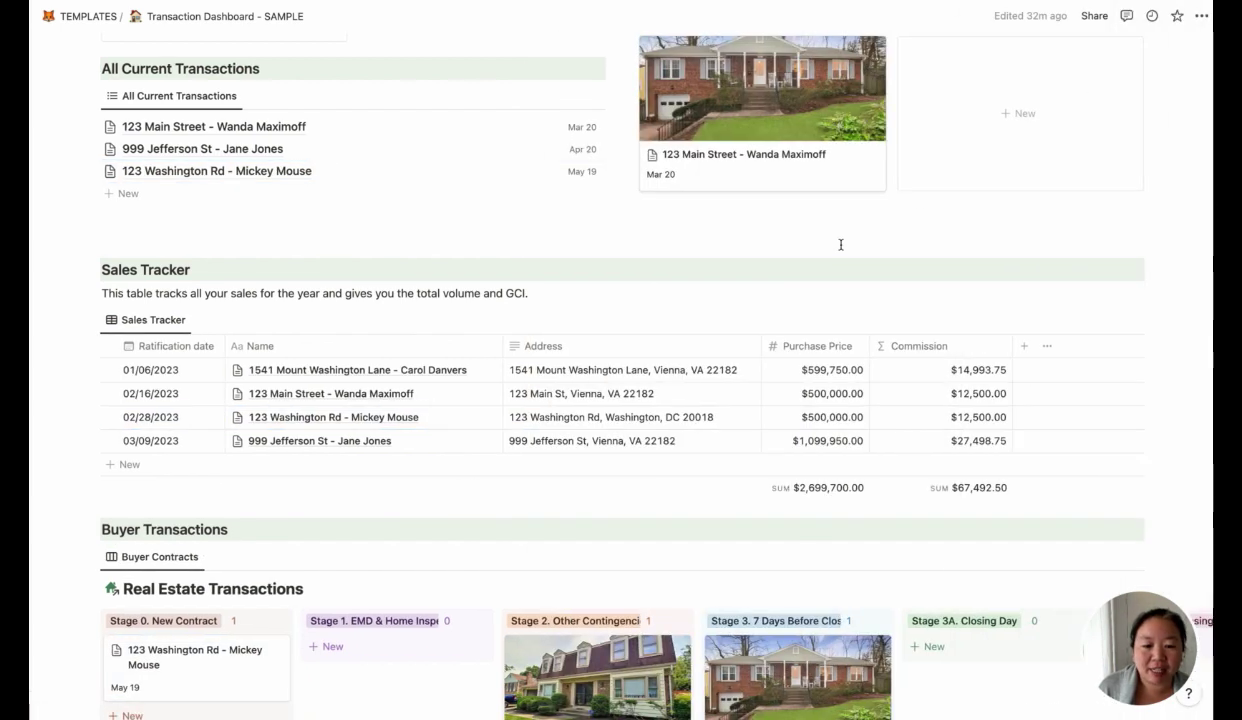
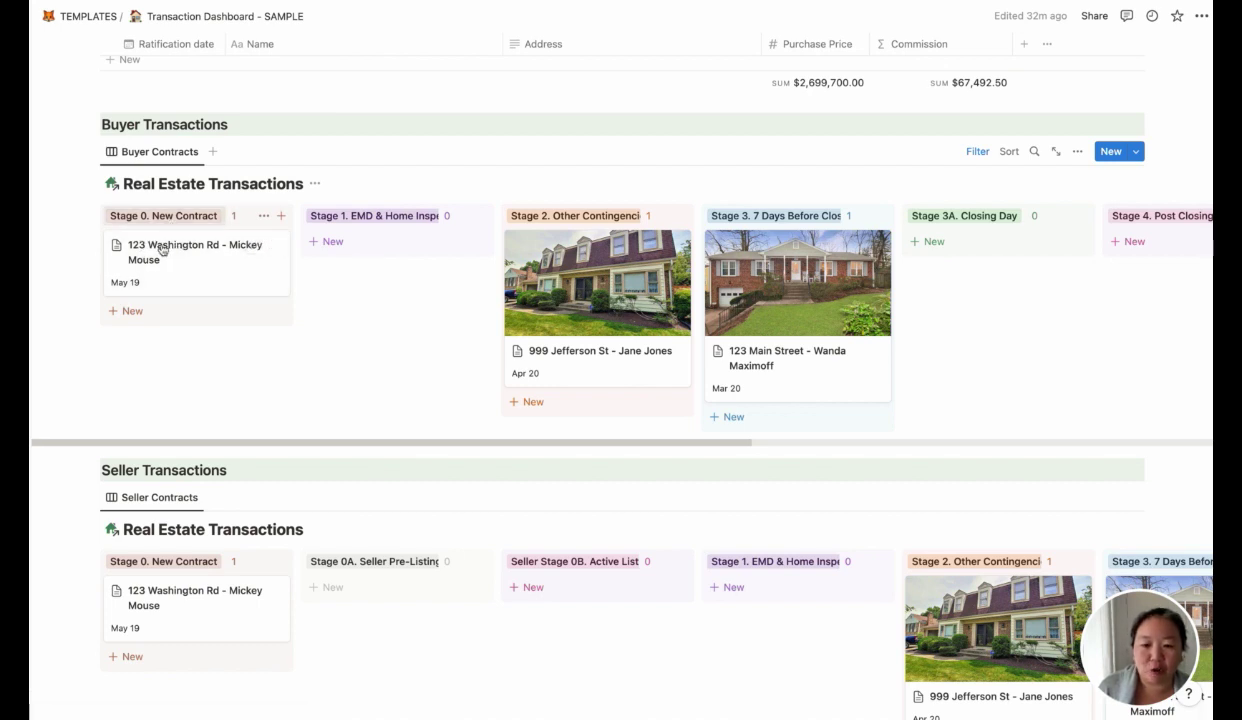
Open the buyer transaction in Stage 2. Other Contingencies, review its properties and checklists, and close its page.
{"action": "left_click", "coordinate": [597, 290]}
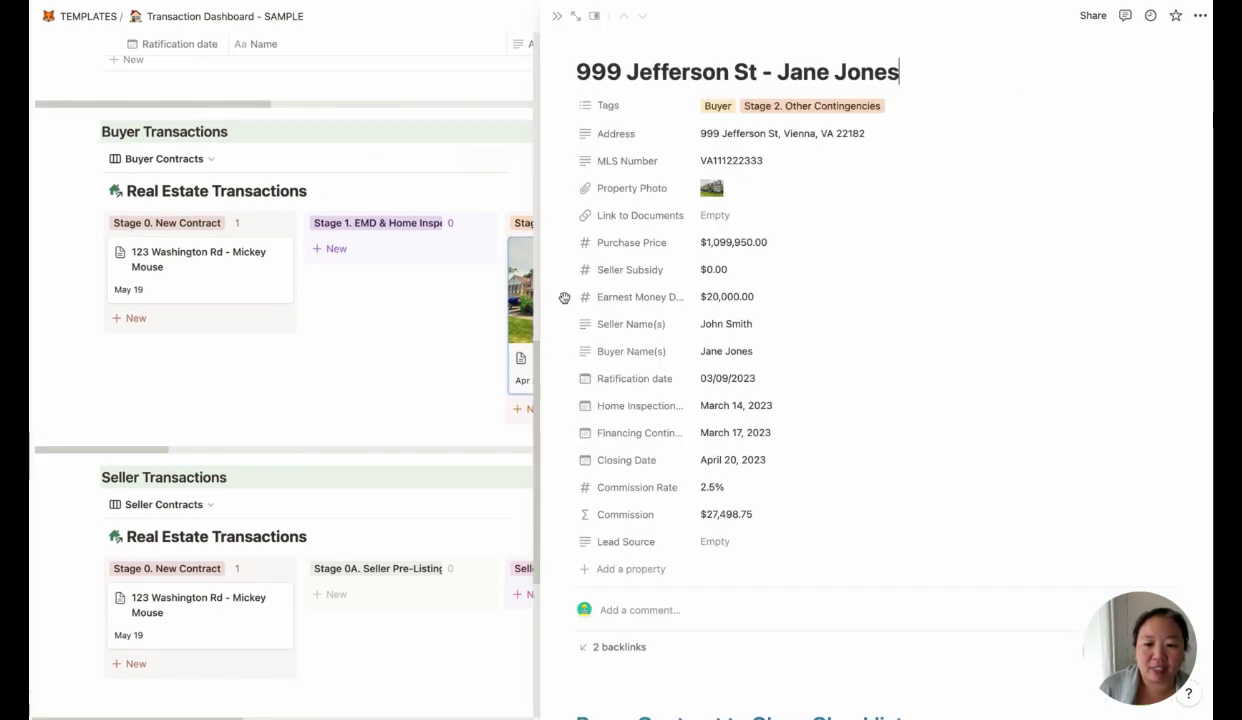
{"action": "scroll", "coordinate": [845, 291], "scroll_direction": "down", "scroll_amount": 3}
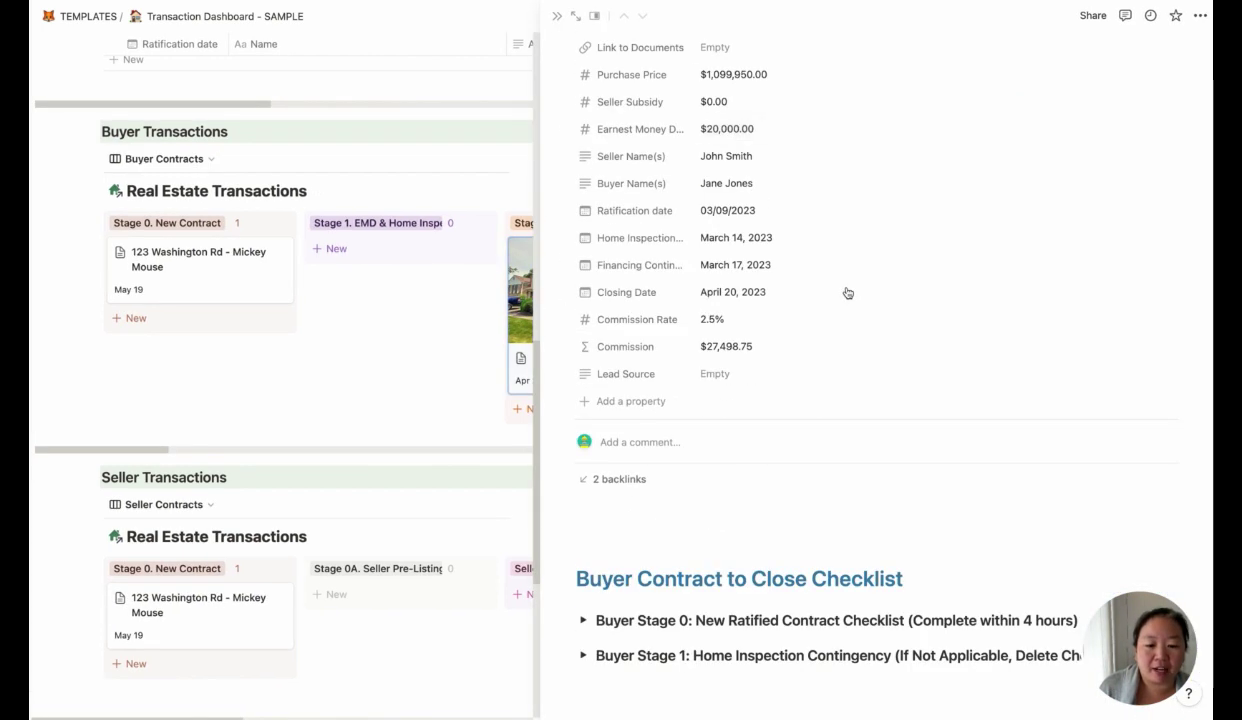
{"action": "scroll", "coordinate": [847, 292], "scroll_direction": "up", "scroll_amount": 3}
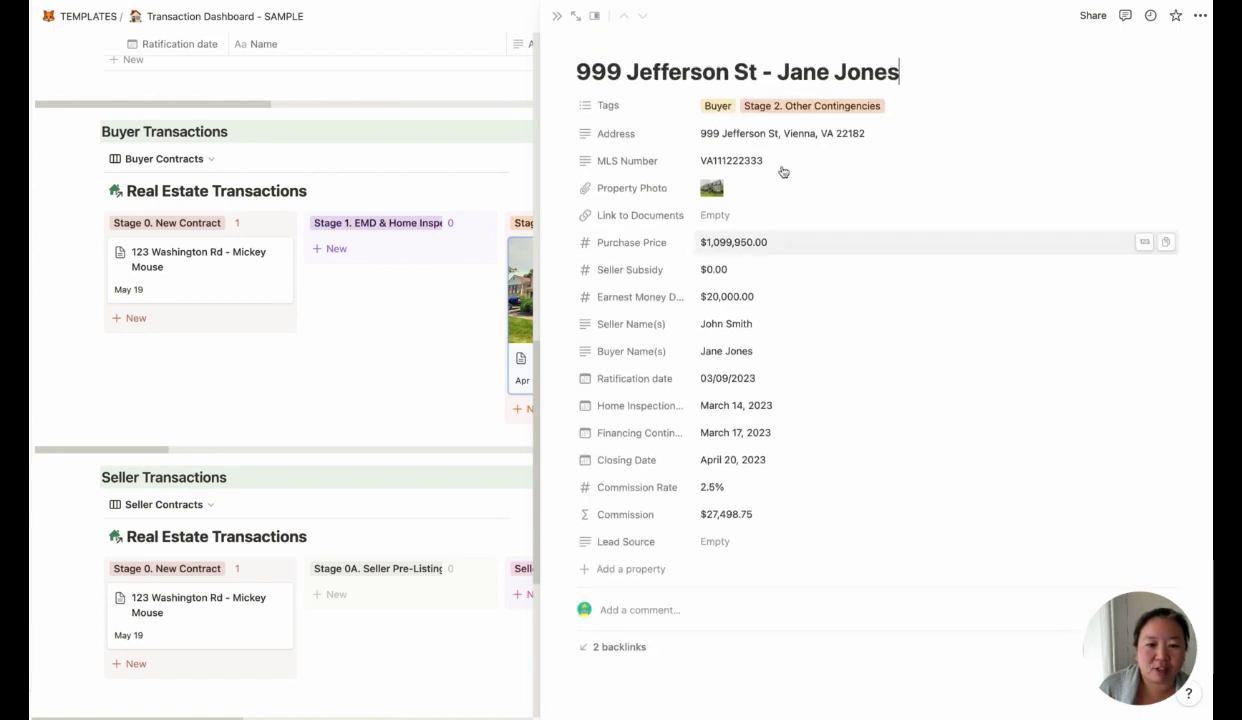
{"action": "left_click", "coordinate": [556, 18]}
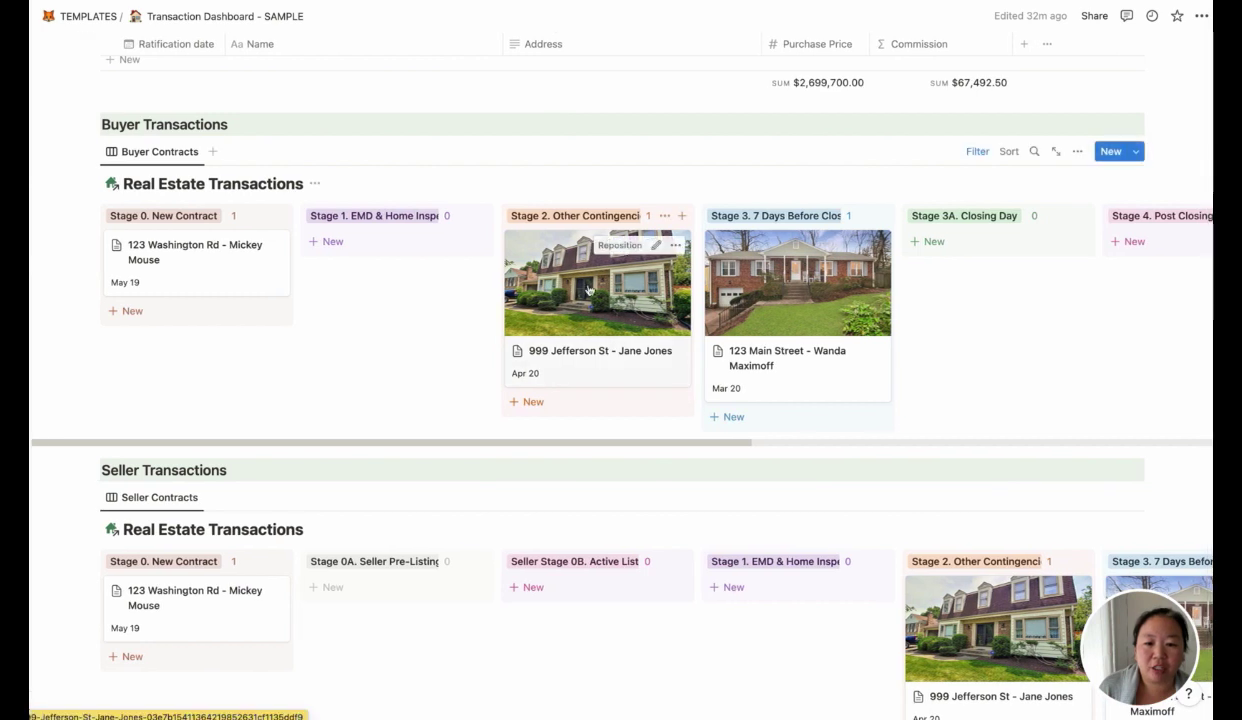
Move the Stage 2. Other Contingencies buyer transaction to Stage 3. 7 Days Before Closing and check its Tags on its page.
{"action": "left_click_drag", "start_coordinate": [565, 282], "coordinate": [748, 301]}
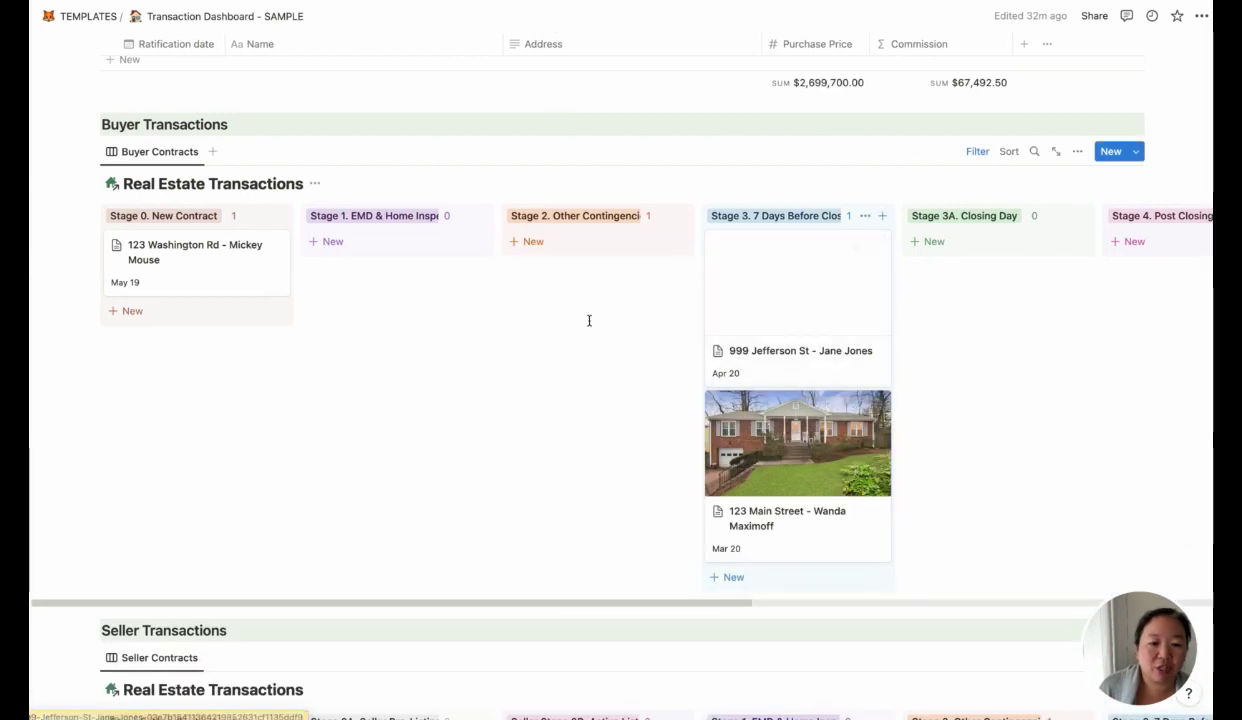
{"action": "left_click", "coordinate": [814, 298]}
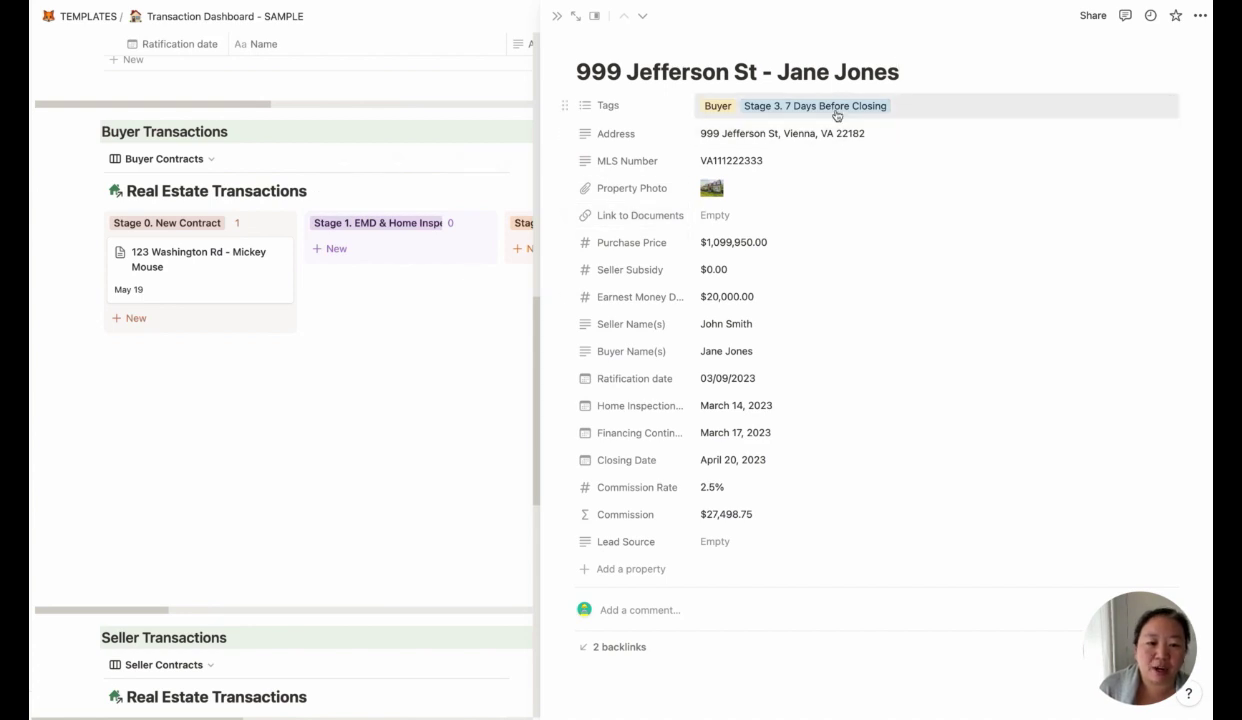
{"action": "left_click", "coordinate": [556, 17]}
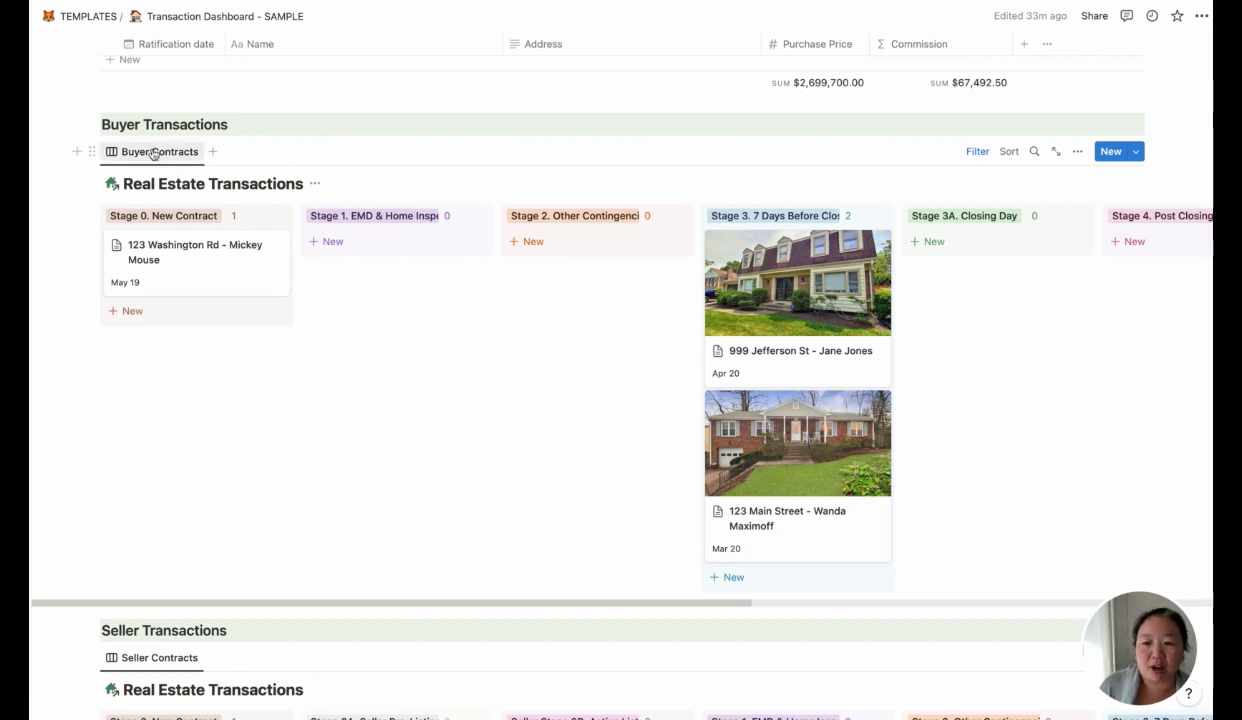
Add another new transaction under Add a New Transaction and highlight the Buyer Contract template on its blank page.
{"action": "scroll", "coordinate": [770, 390], "scroll_direction": "down", "scroll_amount": 1}
{"action": "scroll", "coordinate": [770, 390], "scroll_direction": "down", "scroll_amount": 3}
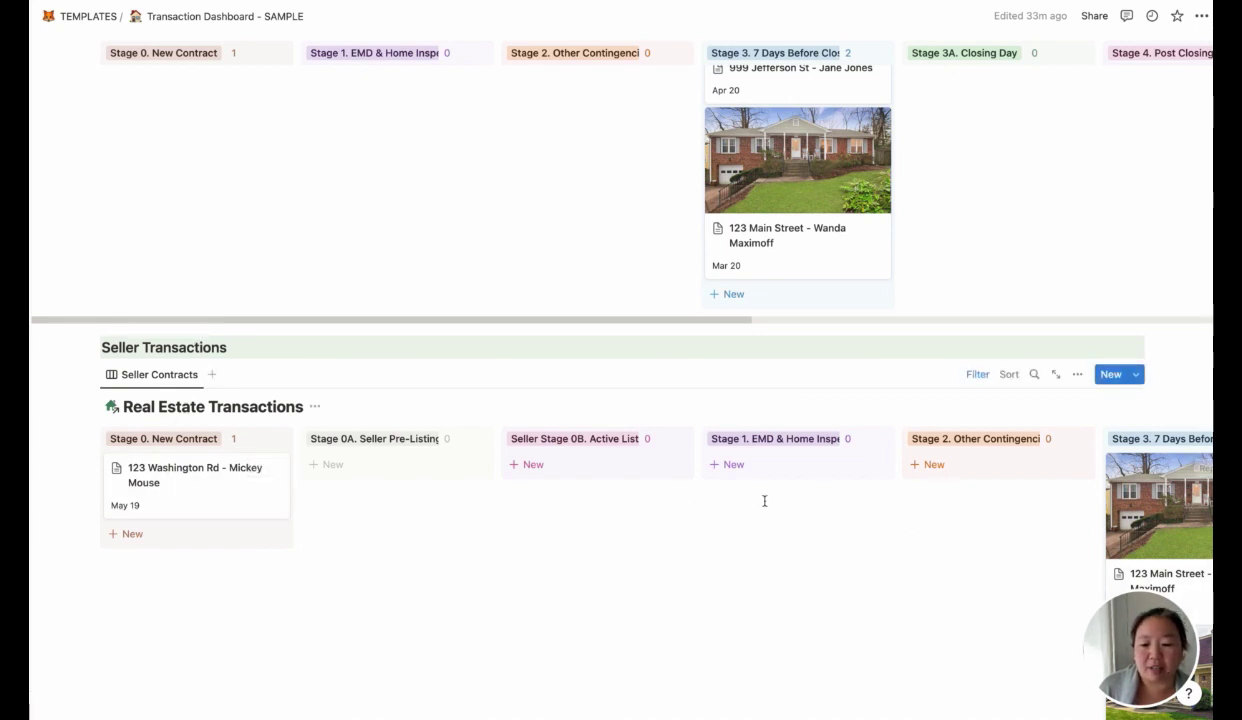
{"action": "scroll", "coordinate": [714, 599], "scroll_direction": "up", "scroll_amount": 10}
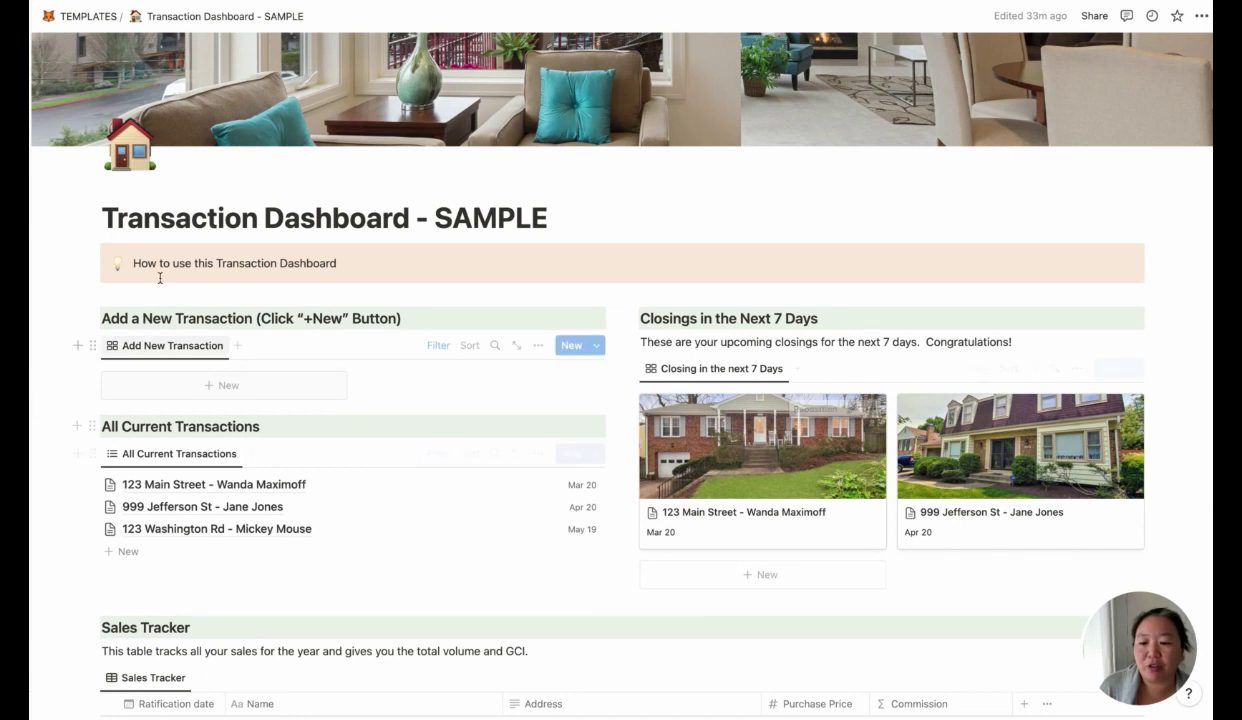
{"action": "left_click", "coordinate": [292, 394]}
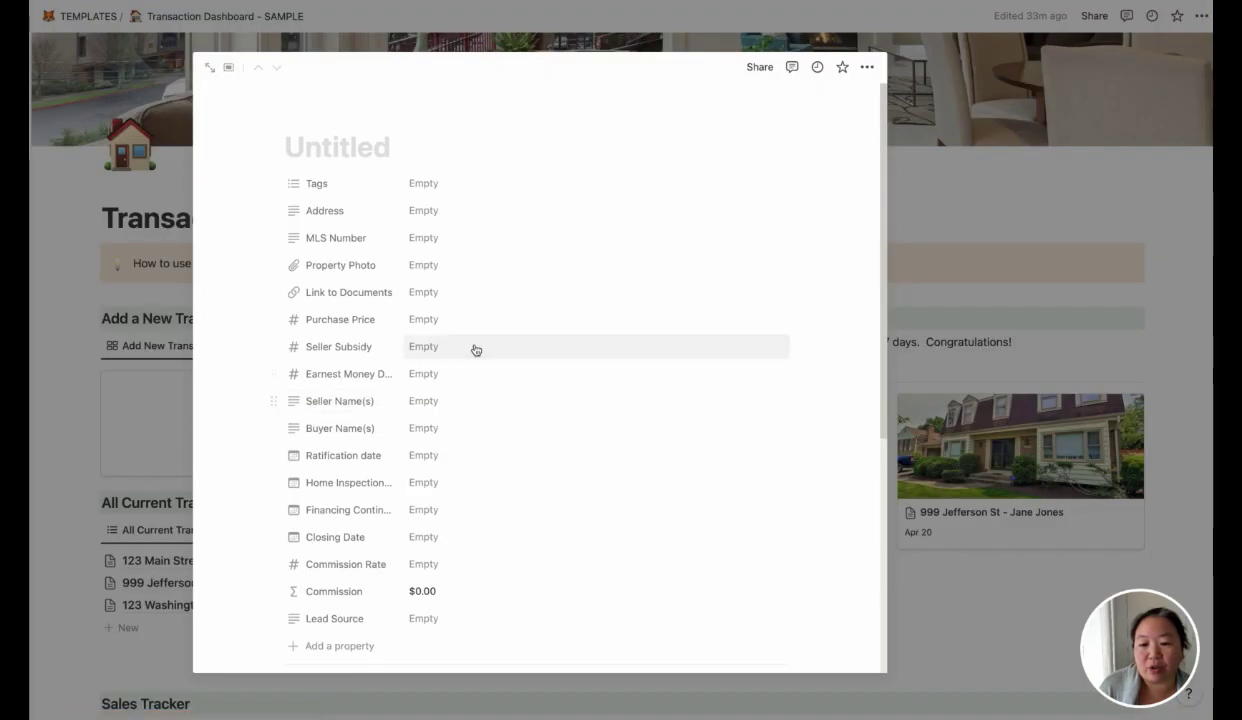
{"action": "scroll", "coordinate": [476, 349], "scroll_direction": "down", "scroll_amount": 5}
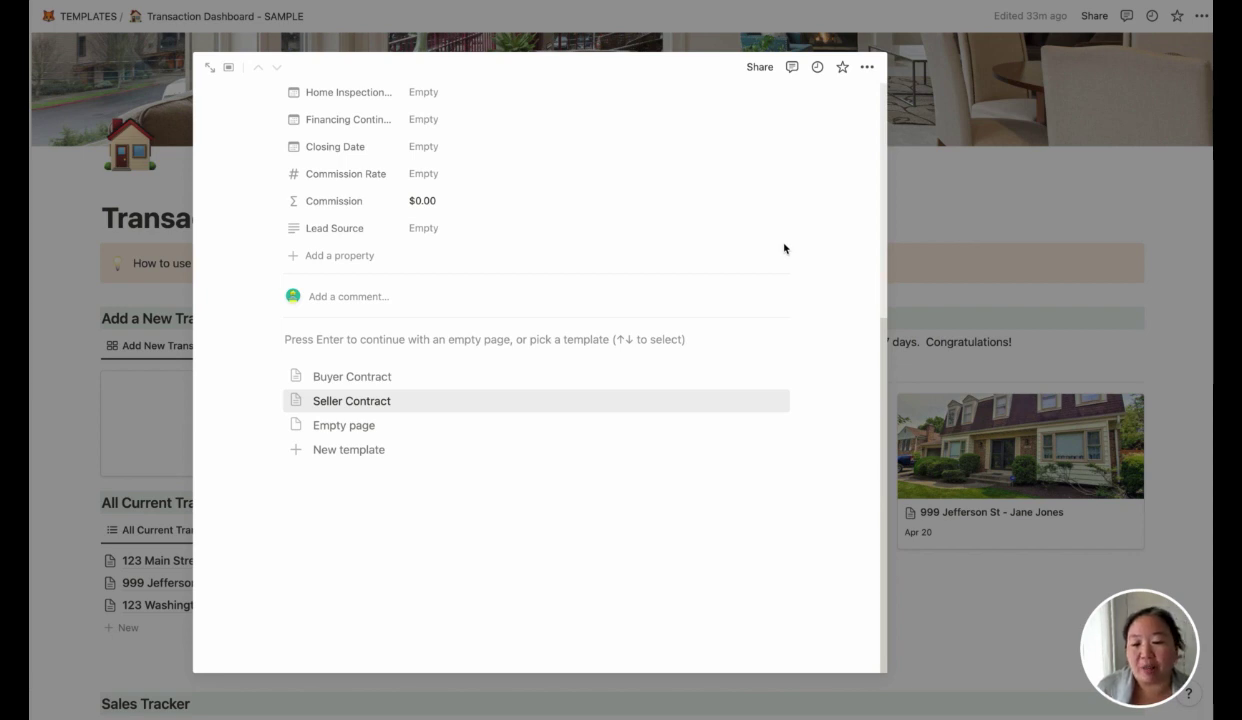
{"action": "key", "text": "Up"}
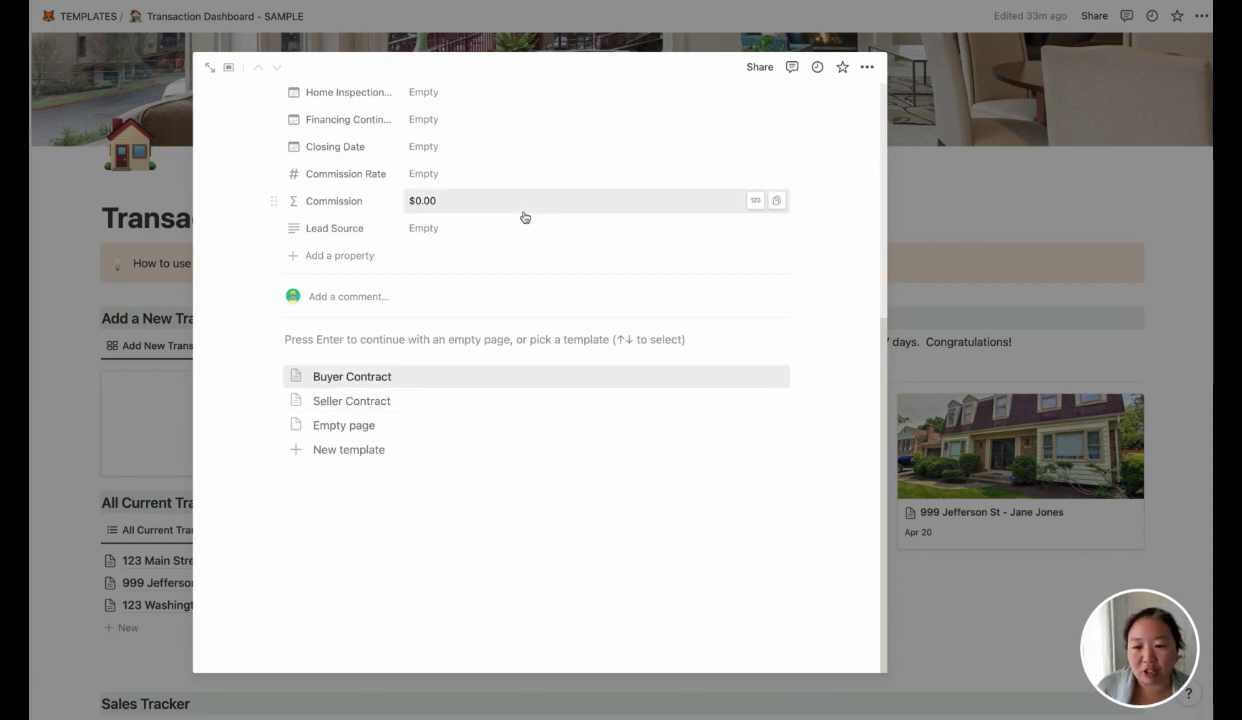